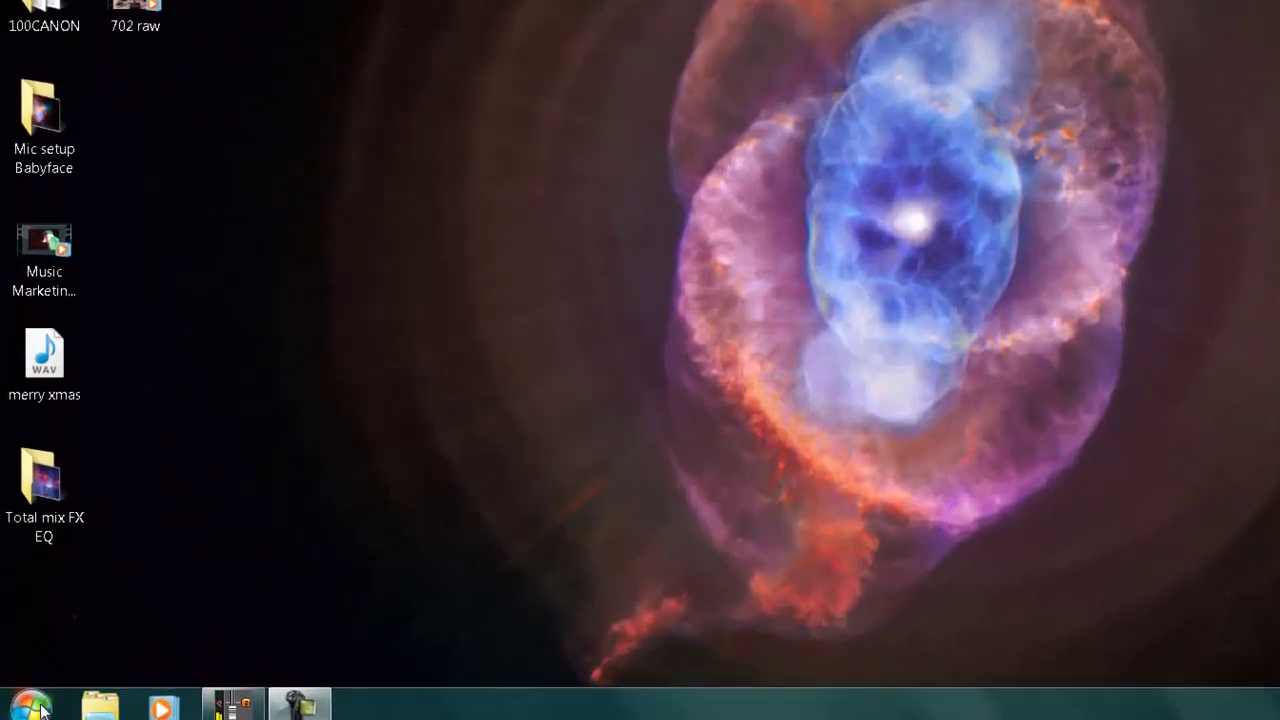
Step: Launch FL Studio 10 (extended memory) from the Windows 7 Start menu
{"action": "left_click", "coordinate": [22, 704]}
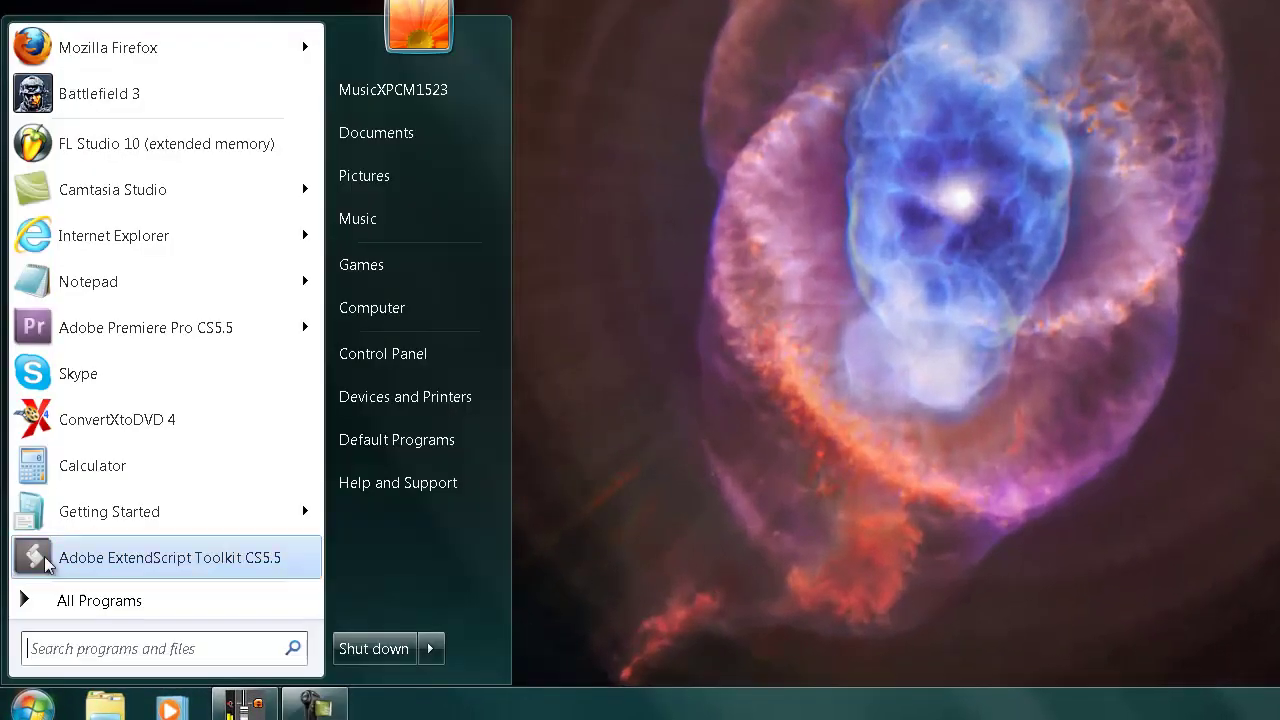
{"action": "left_click", "coordinate": [186, 152]}
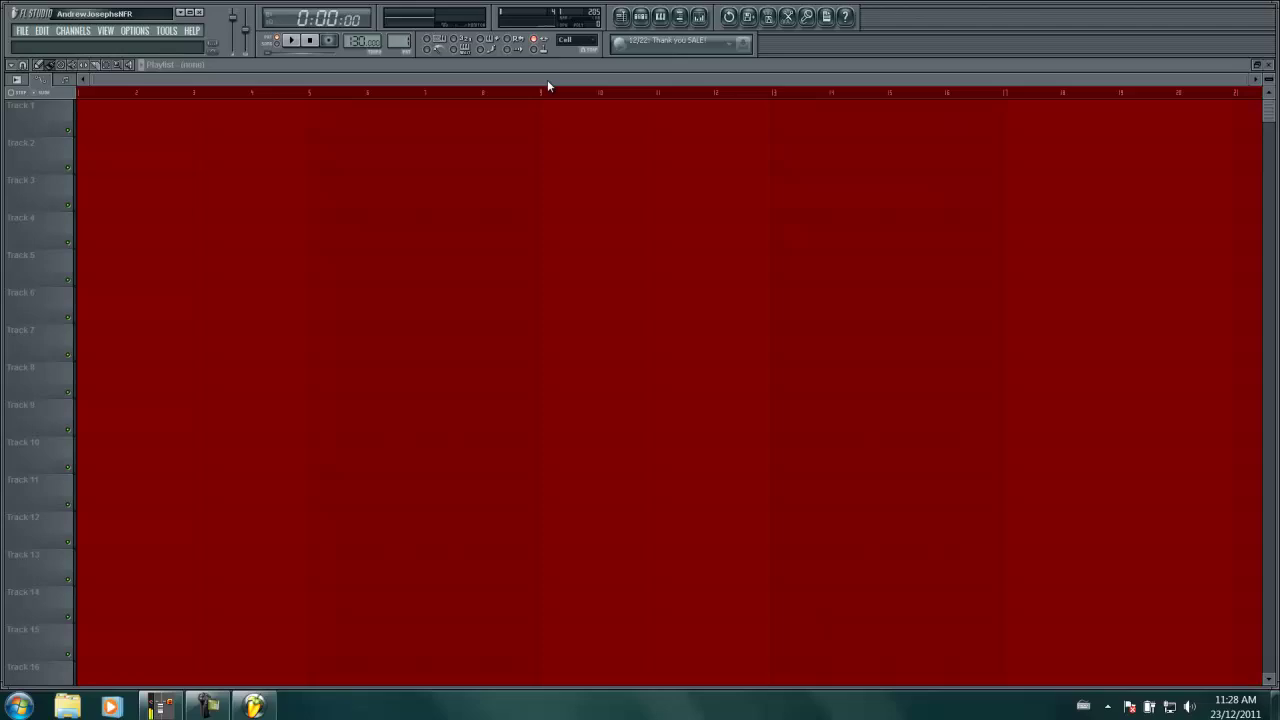
Step: Show the mixer and check the effect slots of the first few inserts and Insert 20
{"action": "left_click", "coordinate": [700, 17]}
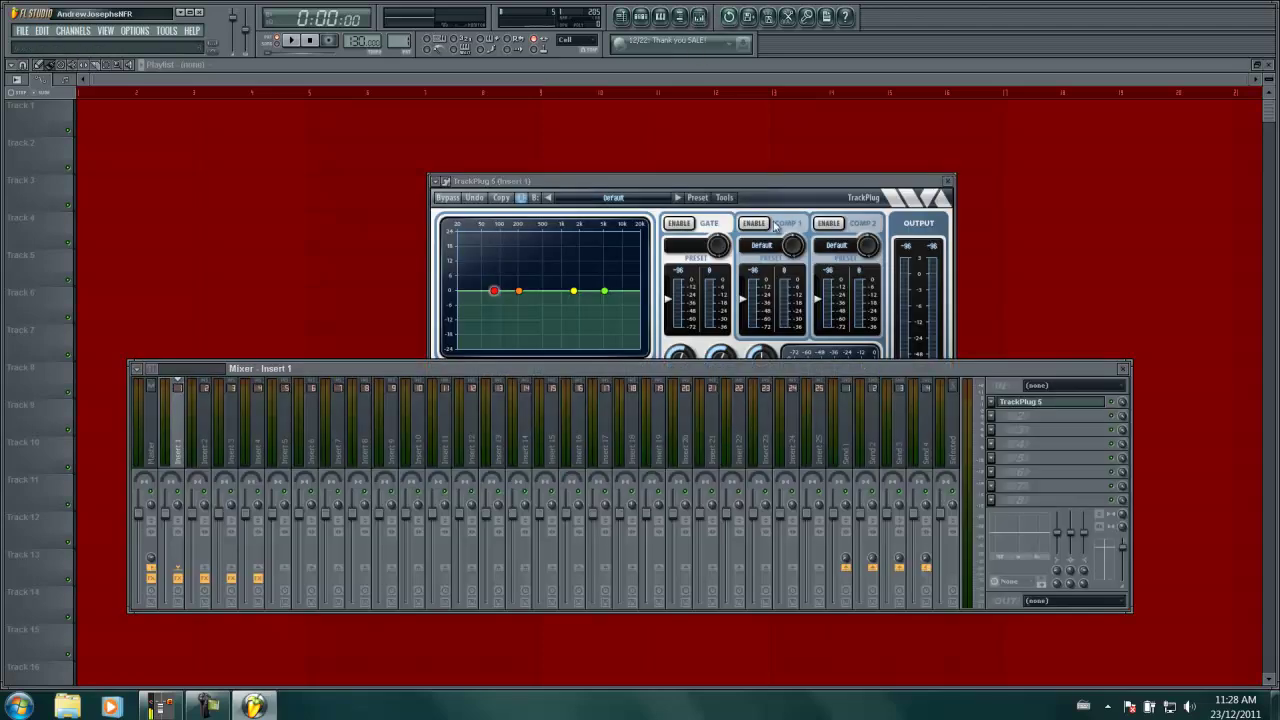
{"action": "left_click", "coordinate": [210, 422]}
{"action": "left_click", "coordinate": [234, 420]}
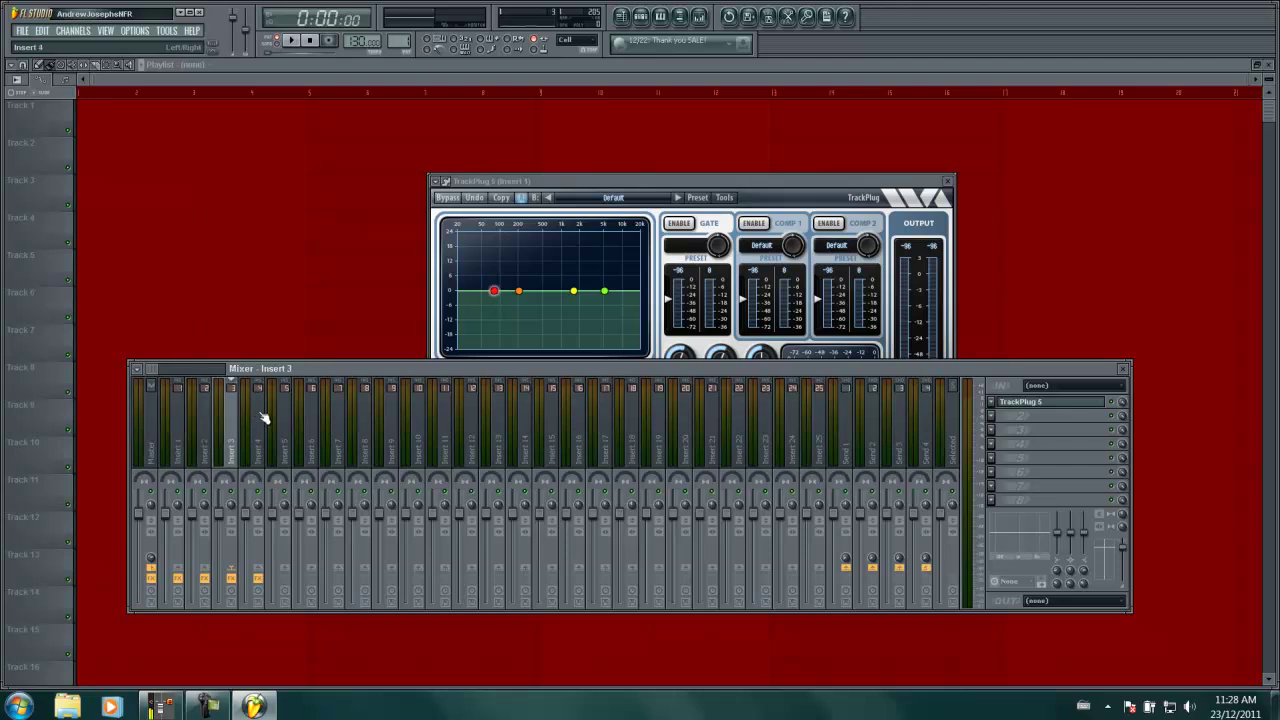
{"action": "left_click", "coordinate": [264, 422]}
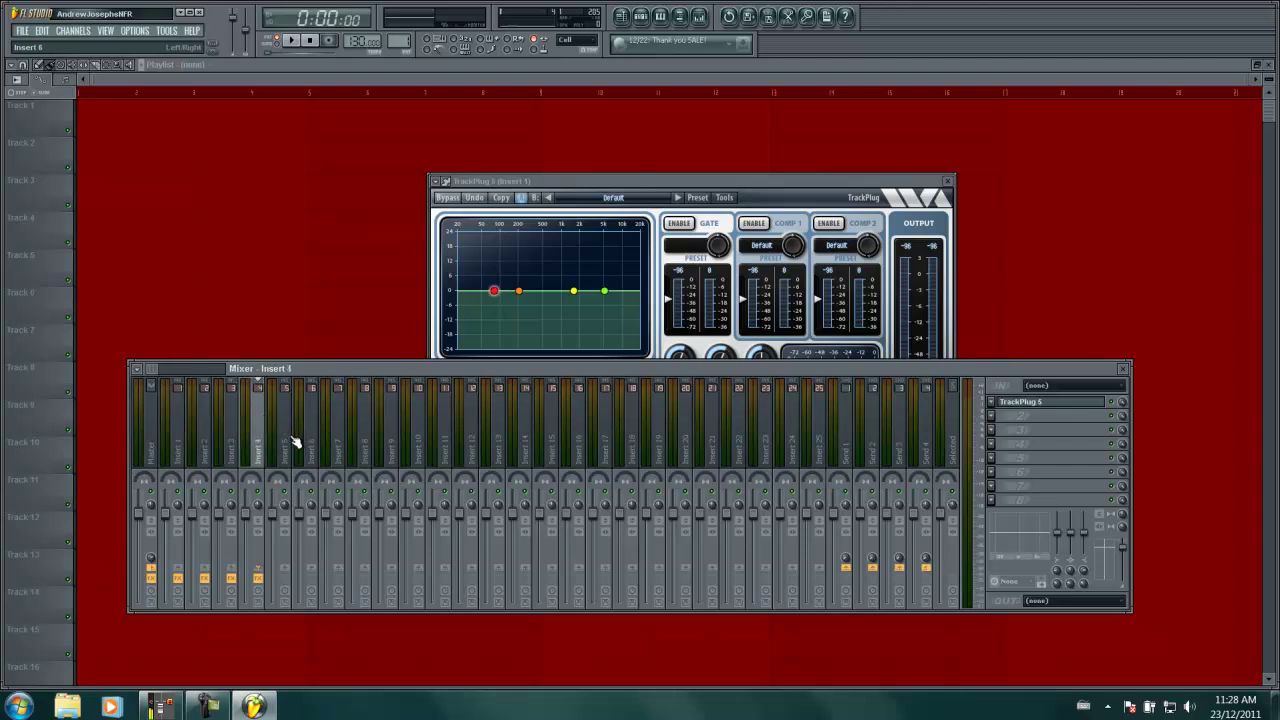
{"action": "left_click", "coordinate": [690, 440]}
Step: Step through Inserts 1 to 4, confirming TrackPlug is loaded on Insert 1
{"action": "left_click", "coordinate": [284, 428]}
{"action": "left_click", "coordinate": [260, 430]}
{"action": "left_click", "coordinate": [286, 426]}
{"action": "left_click", "coordinate": [188, 430]}
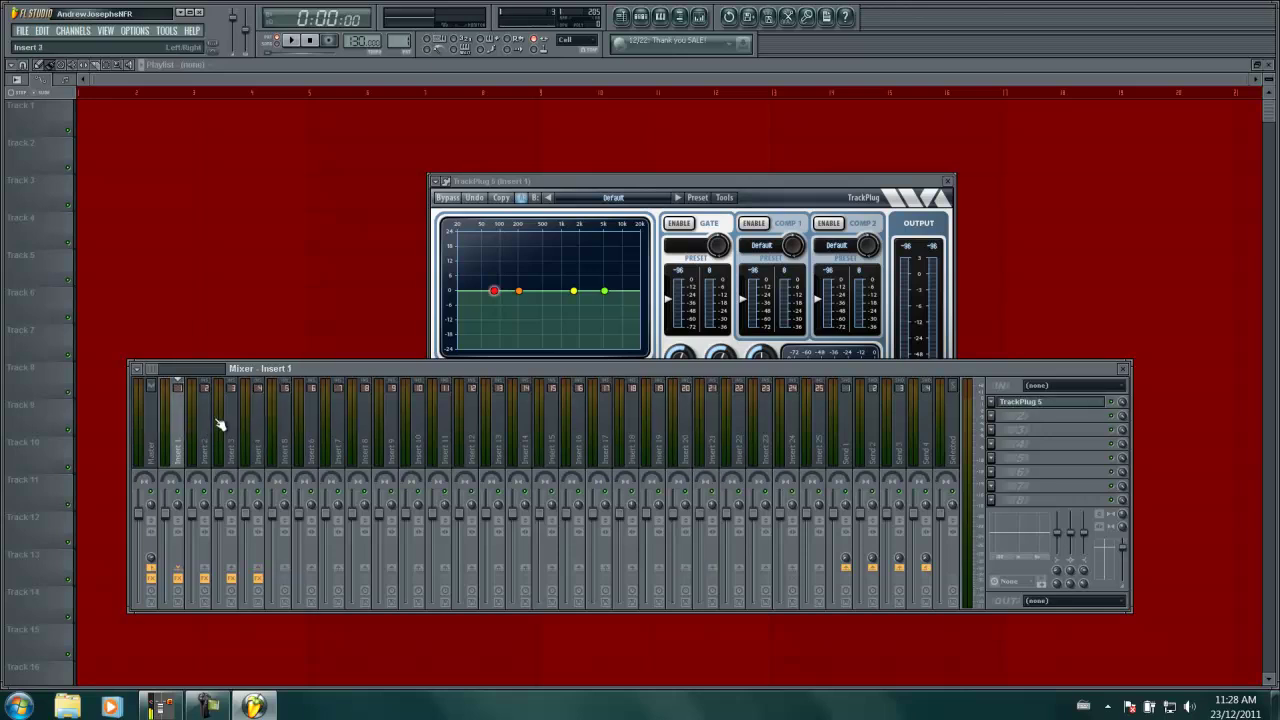
{"action": "left_click", "coordinate": [262, 425]}
{"action": "left_click", "coordinate": [288, 424]}
{"action": "left_click", "coordinate": [268, 424]}
{"action": "left_click", "coordinate": [282, 420]}
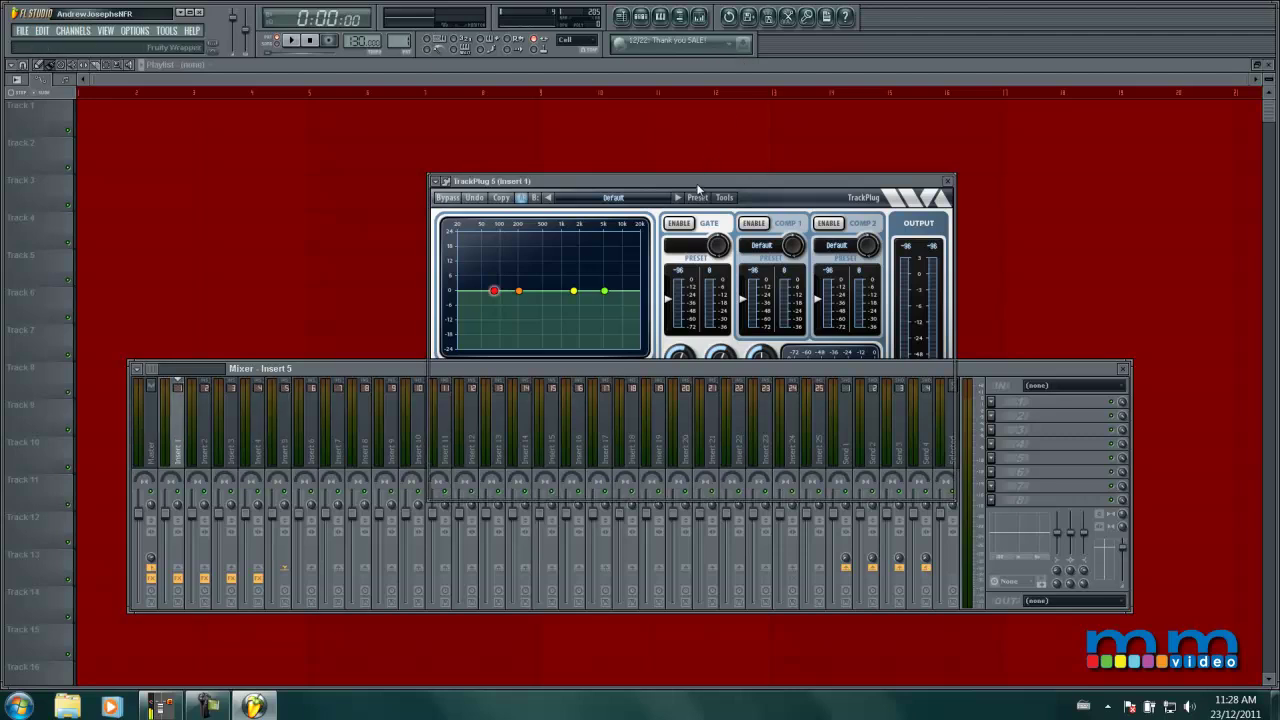
Step: Drag the TrackPlug 5 (Insert 1) window forward to reveal its EQ, gate, compressors and output
{"action": "left_click_drag", "start_coordinate": [698, 180], "coordinate": [677, 111]}
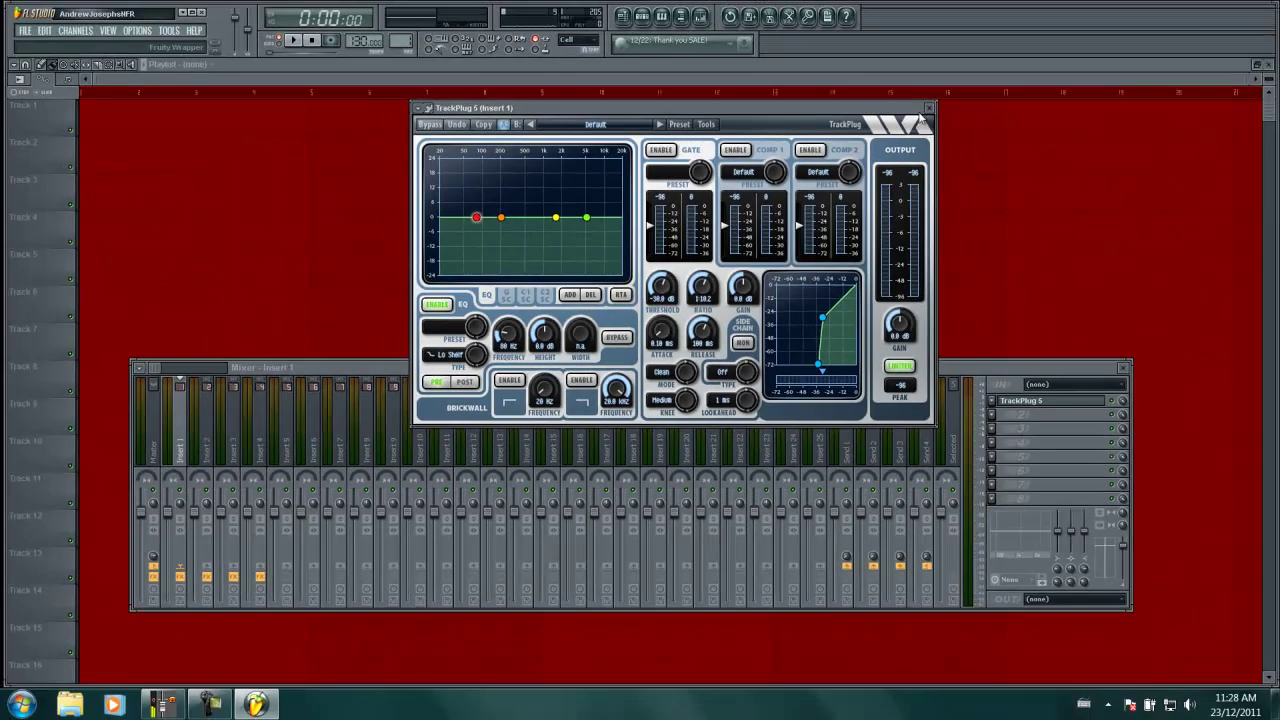
Step: Close the TrackPlug window and browse the File menu's New from template list
{"action": "left_click", "coordinate": [1103, 39]}
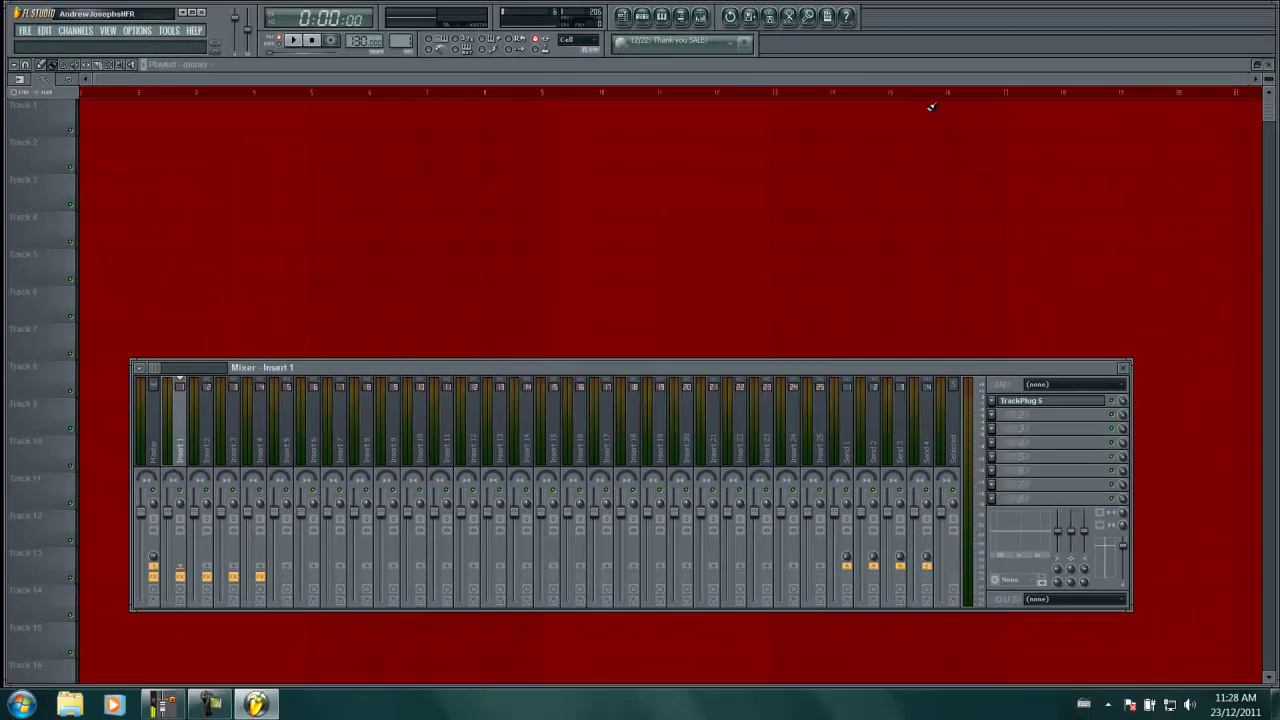
{"action": "left_click_drag", "start_coordinate": [350, 366], "coordinate": [358, 369]}
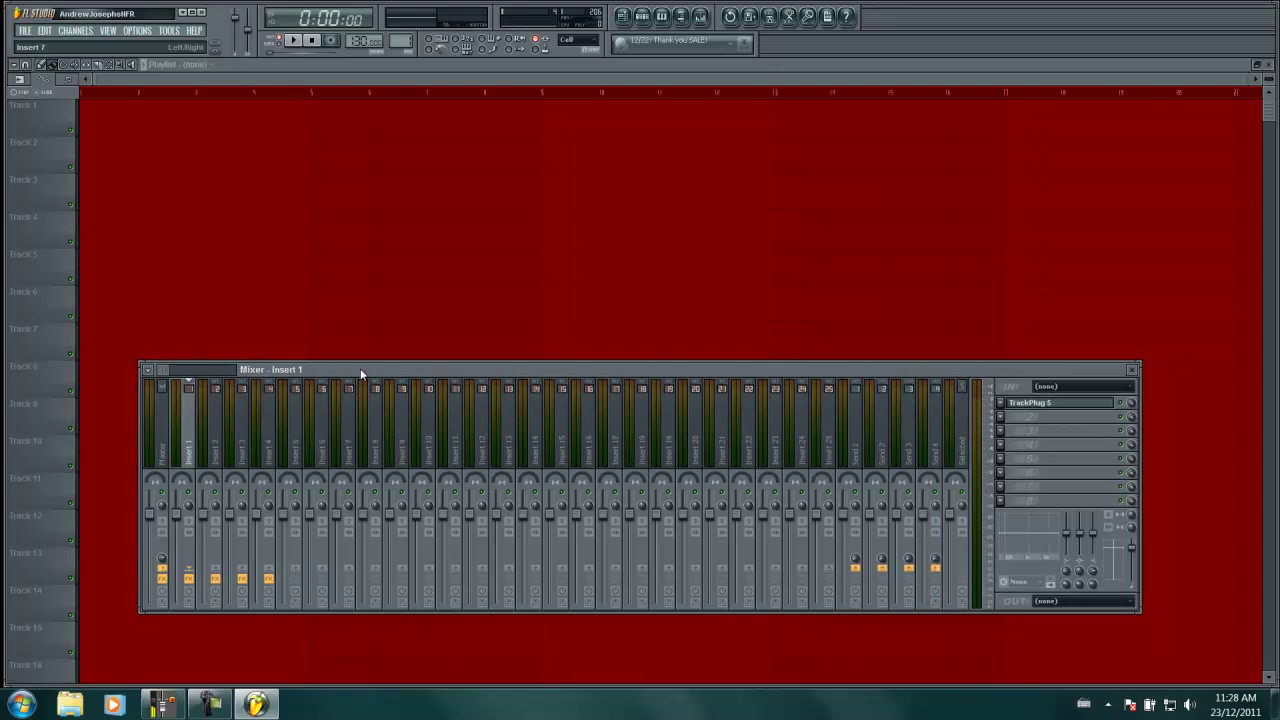
{"action": "left_click", "coordinate": [25, 30]}
{"action": "left_click", "coordinate": [30, 31]}
{"action": "left_click", "coordinate": [27, 31]}
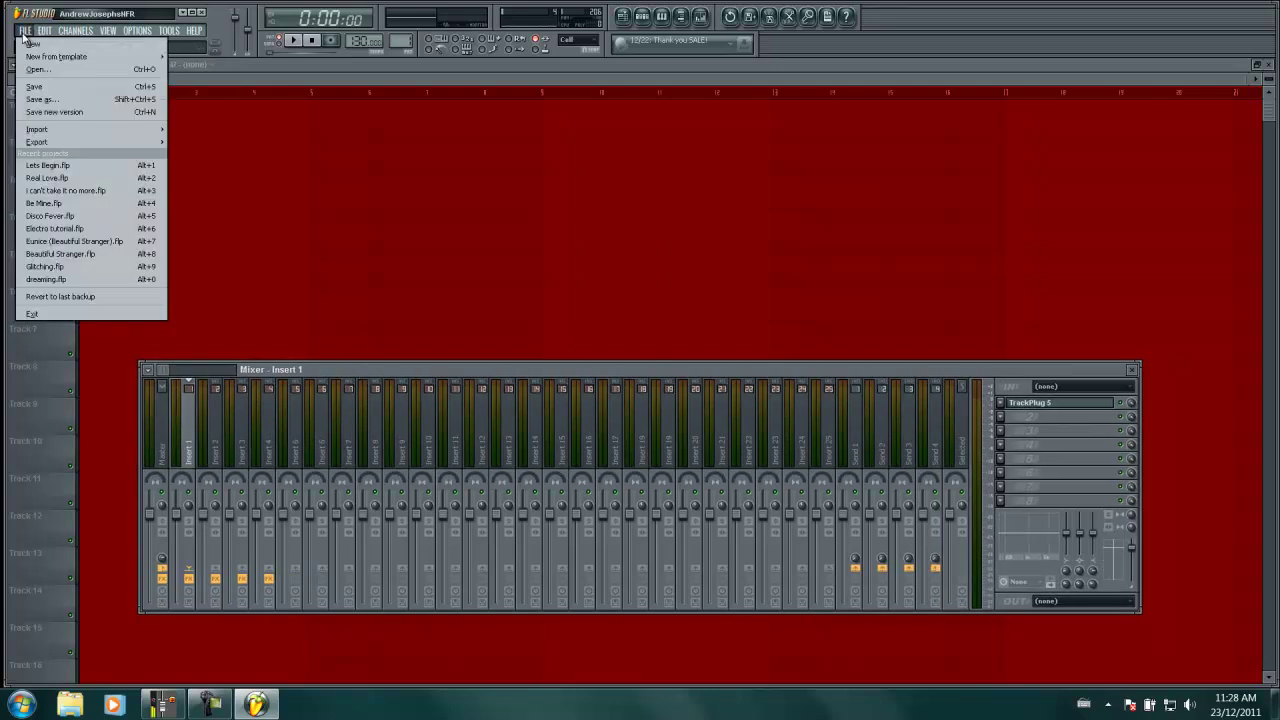
{"action": "mouse_move", "coordinate": [75, 58]}
{"action": "left_click", "coordinate": [33, 44]}
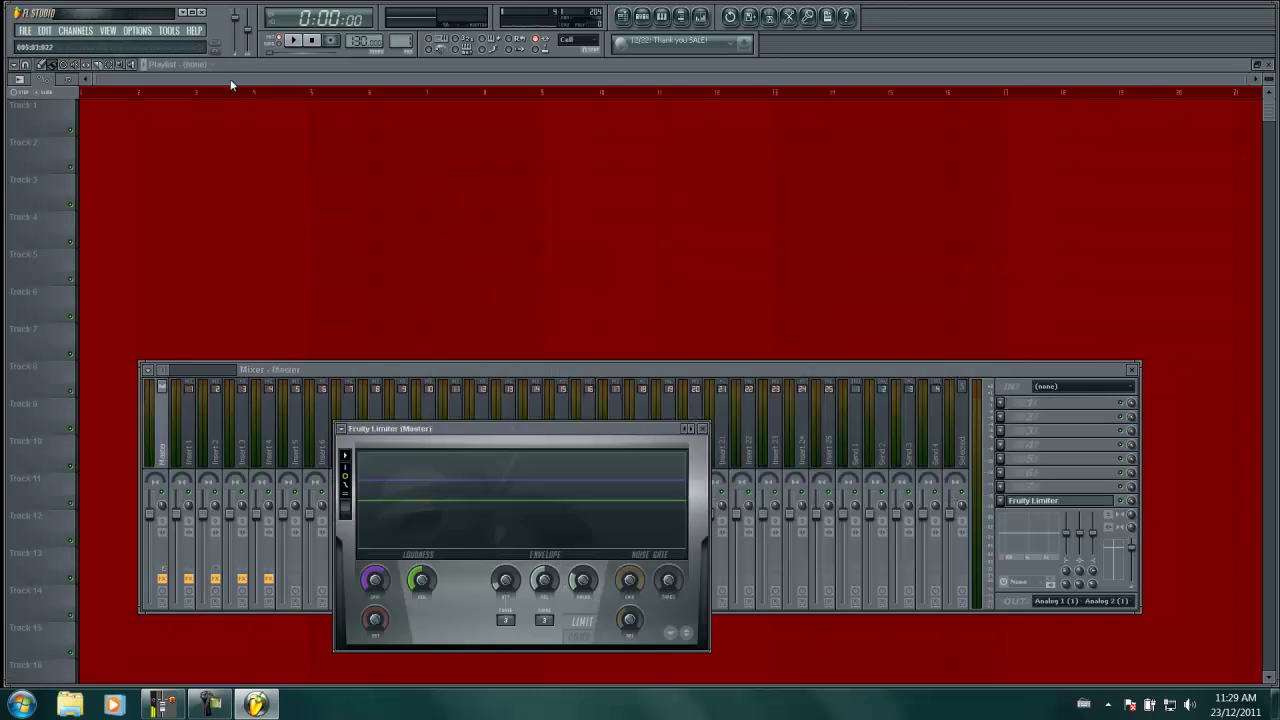
Step: Start a new project from the Minimal > Empty template and select mixer Insert 1
{"action": "left_click", "coordinate": [30, 31]}
{"action": "mouse_move", "coordinate": [44, 57]}
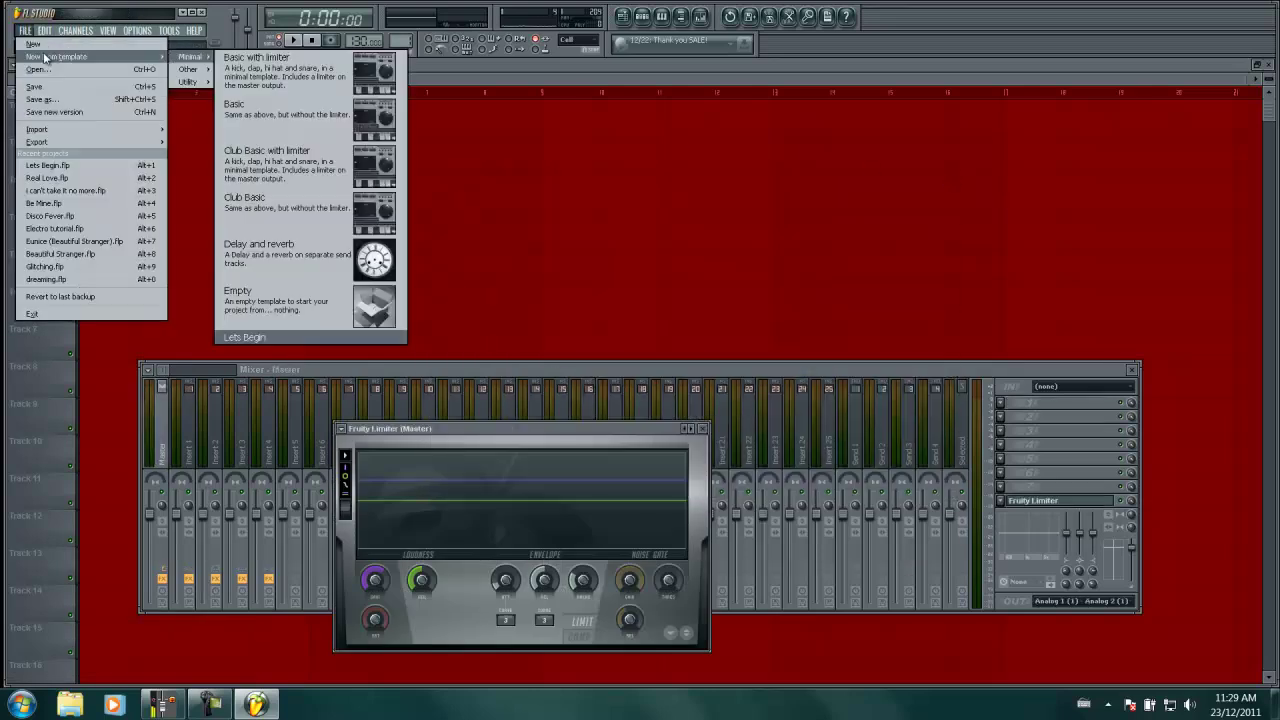
{"action": "left_click", "coordinate": [283, 300]}
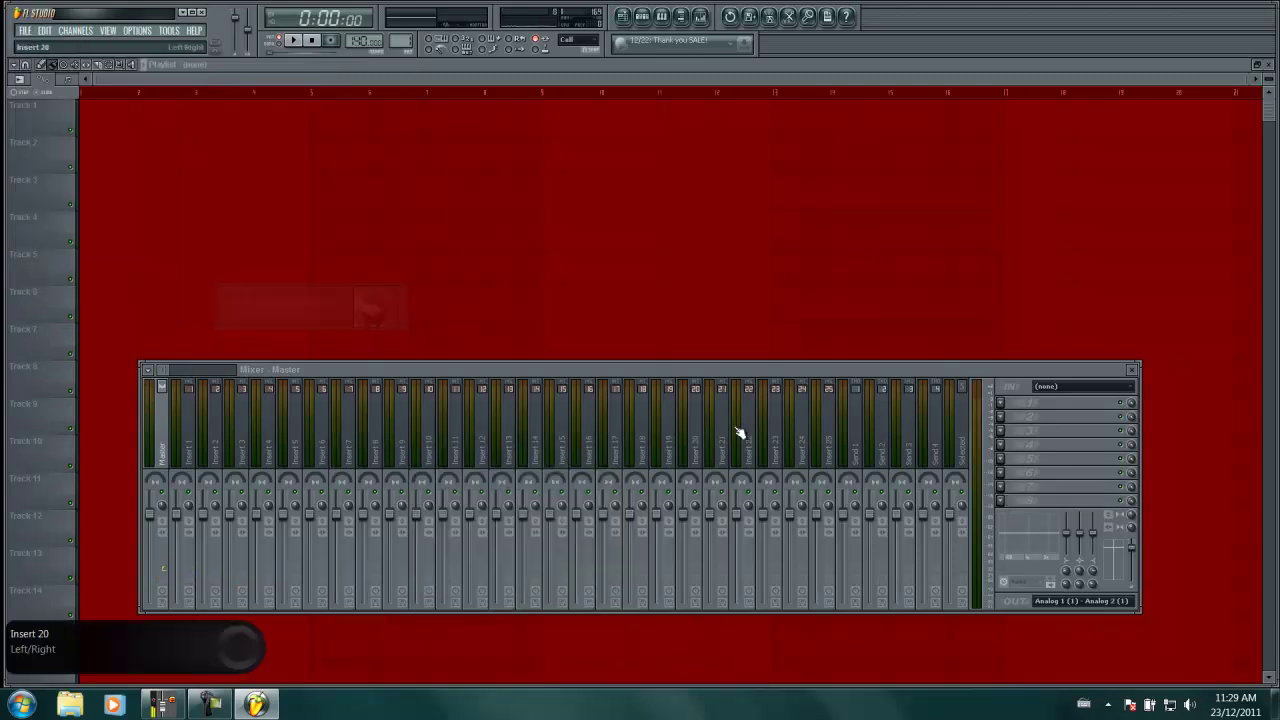
{"action": "left_click", "coordinate": [200, 435]}
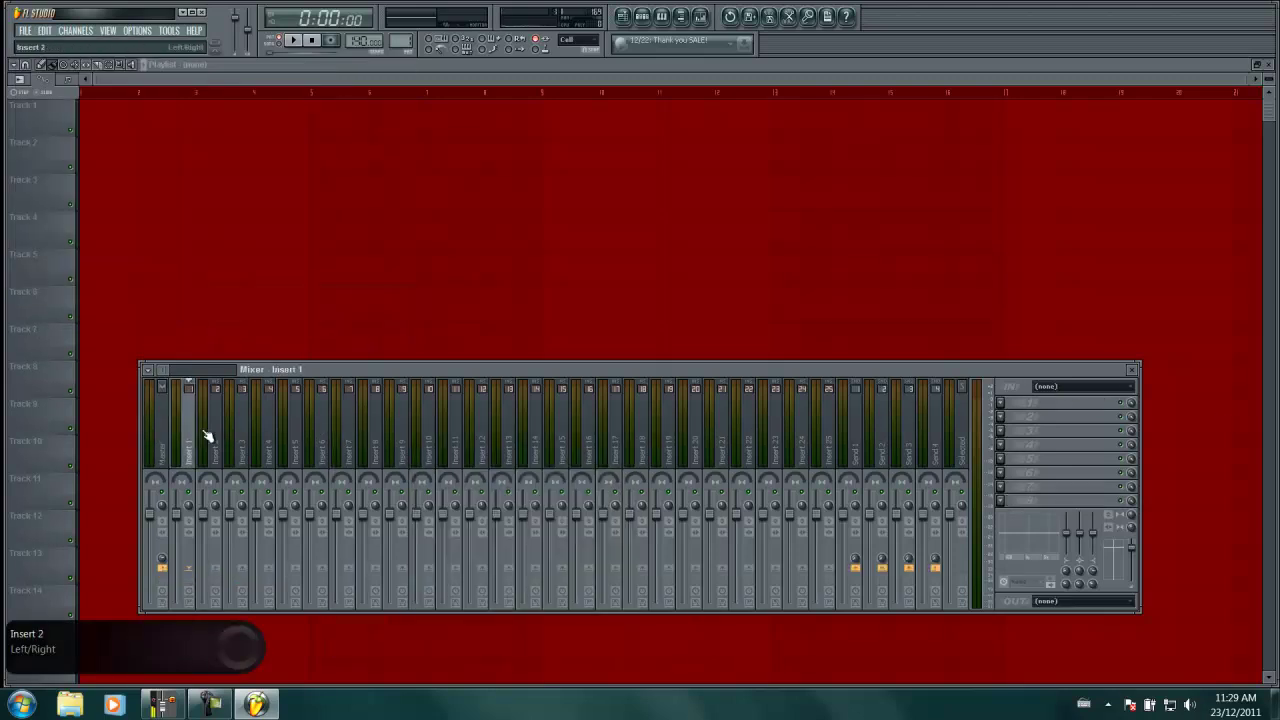
Step: Load TrackPlug_5_64 into FX slot 1 and Fruity Reeverb into FX slot 2 of Insert 1
{"action": "left_click", "coordinate": [217, 438]}
{"action": "left_click", "coordinate": [188, 440]}
{"action": "left_click", "coordinate": [1001, 402]}
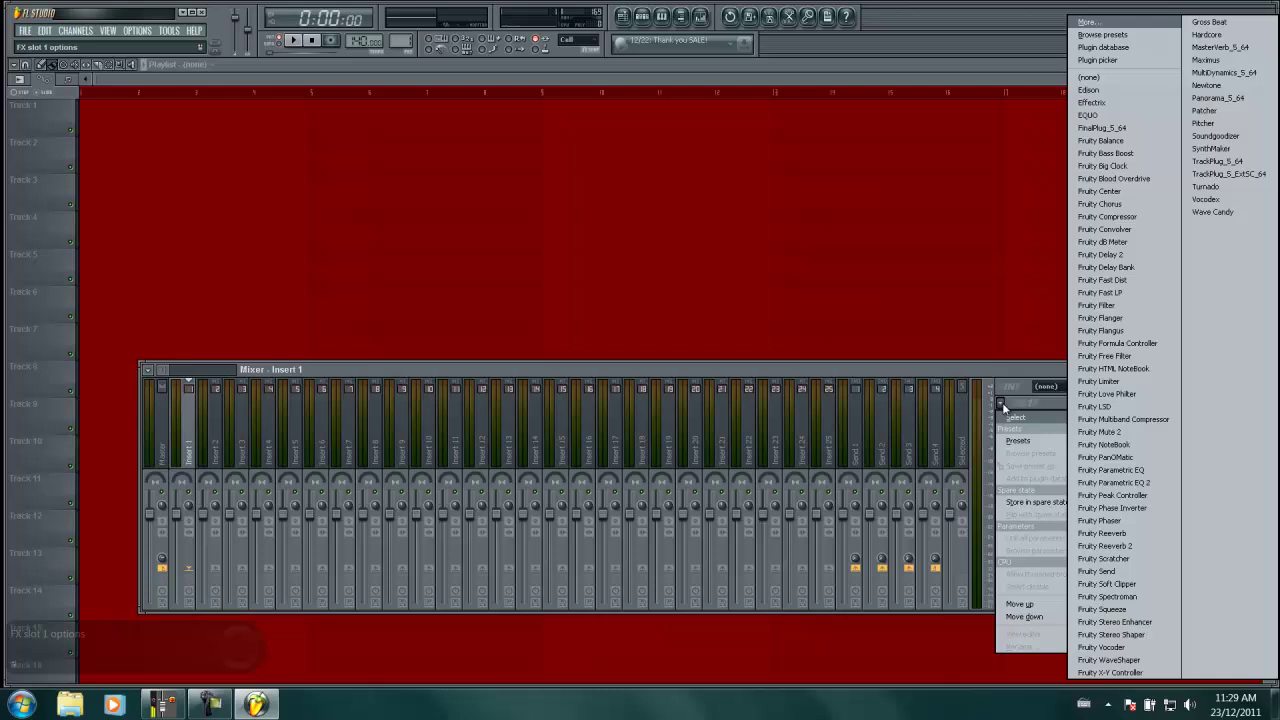
{"action": "left_click", "coordinate": [1217, 161]}
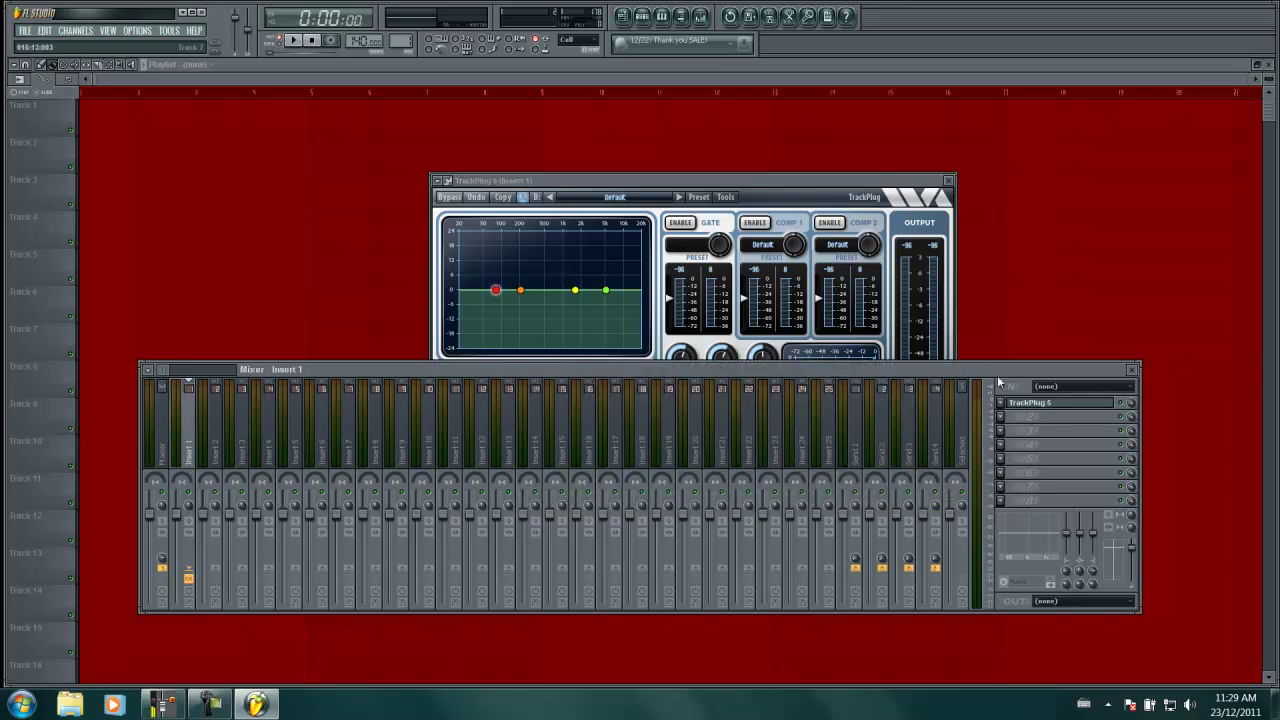
{"action": "left_click", "coordinate": [998, 392]}
{"action": "left_click", "coordinate": [1002, 417]}
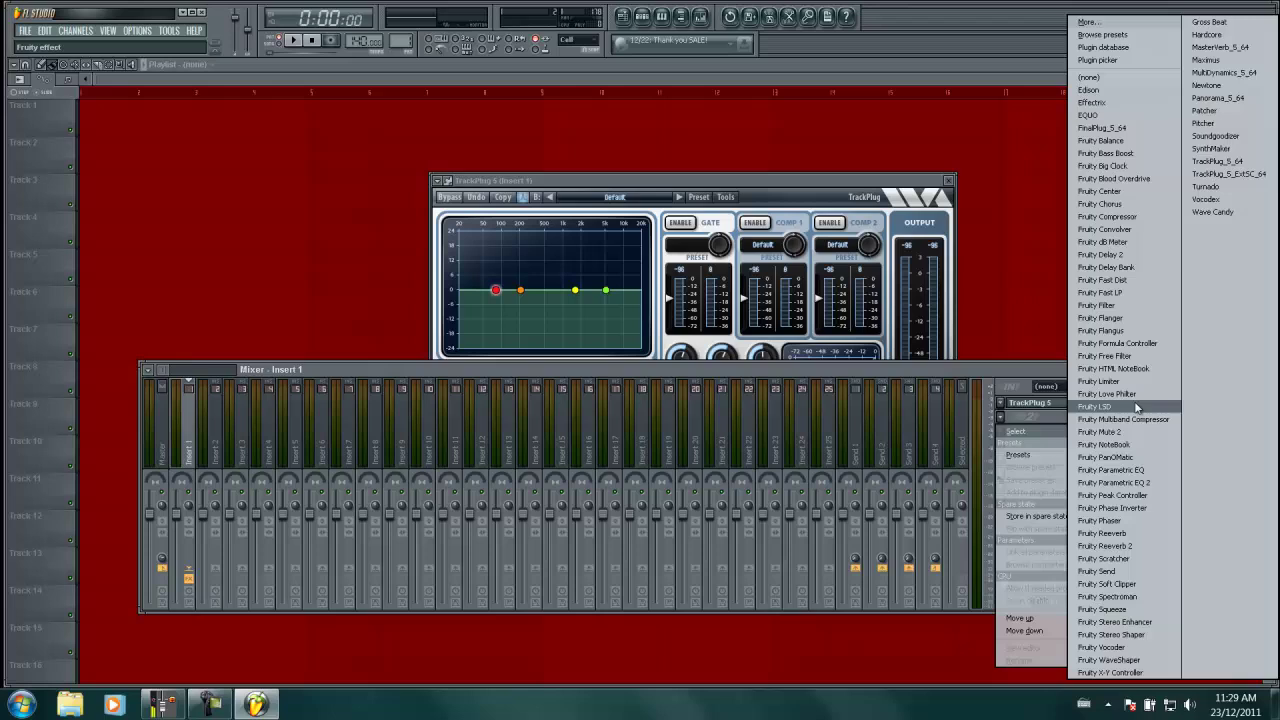
{"action": "left_click", "coordinate": [1145, 533]}
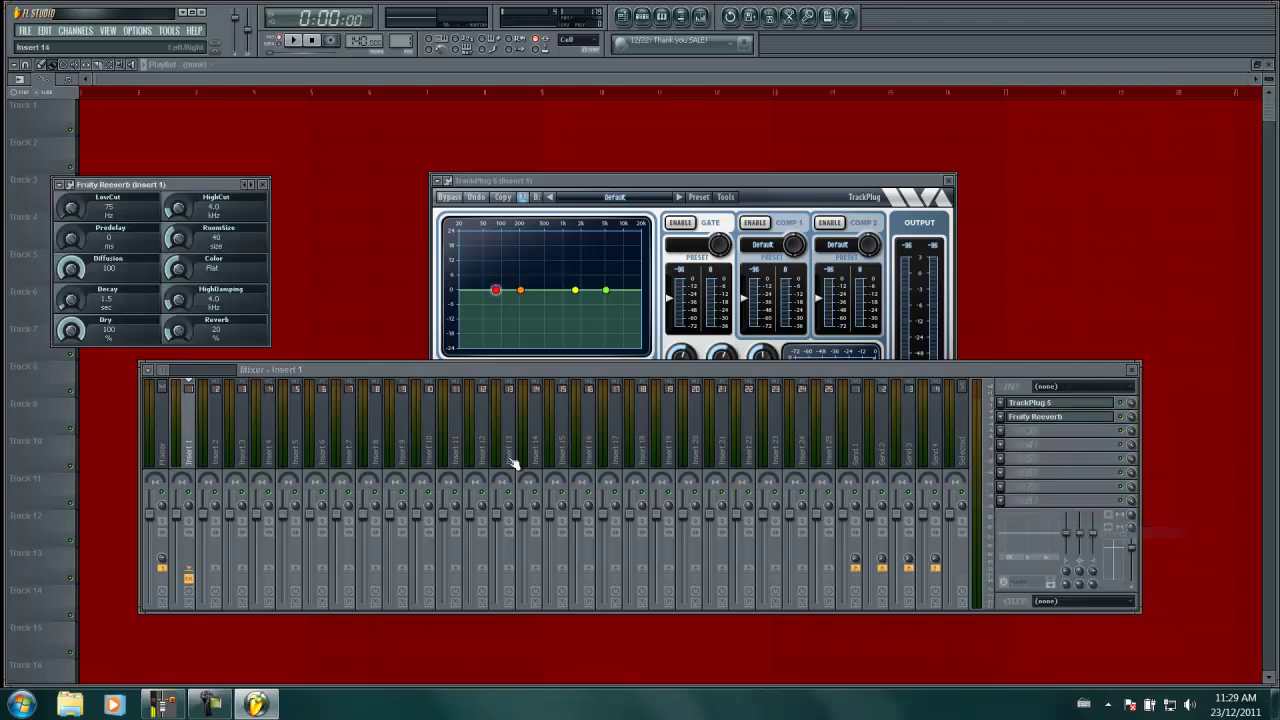
Step: Close the mixer and open Save As in the Templates > Minimal folder
{"action": "key", "text": "F12"}
{"action": "right_click", "coordinate": [609, 176]}
{"action": "key", "text": "Escape"}
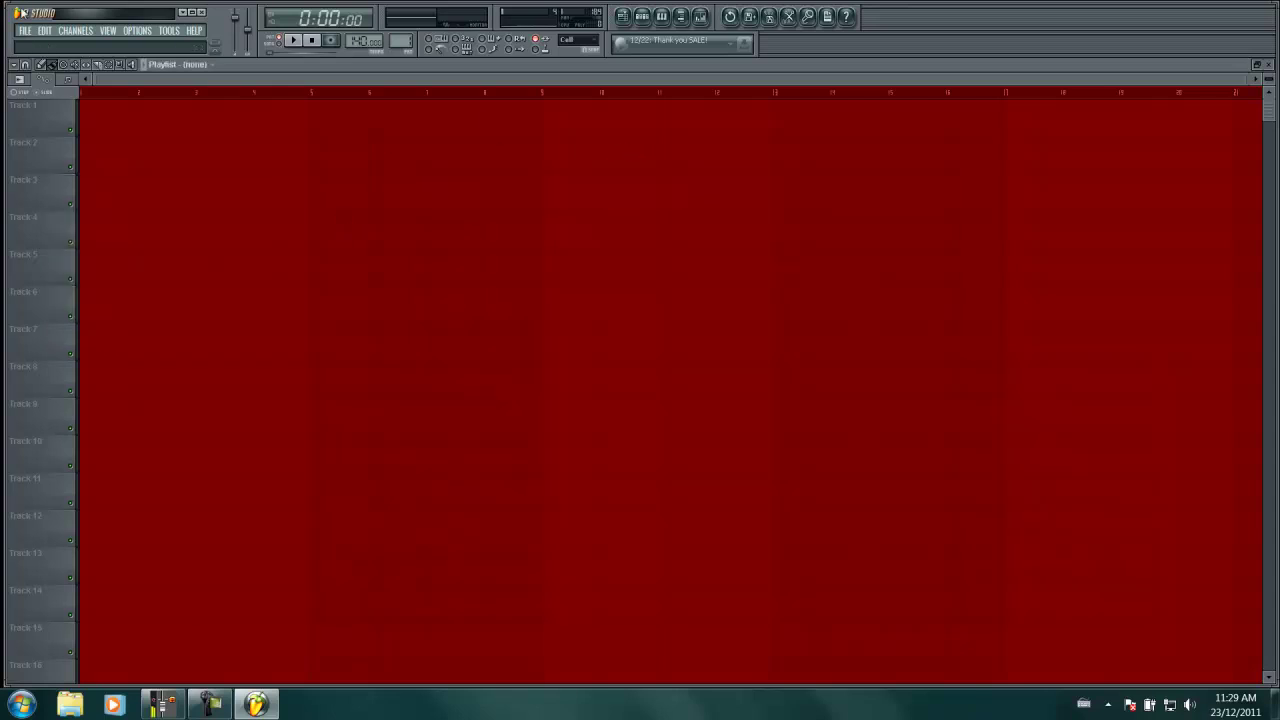
{"action": "left_click", "coordinate": [31, 34]}
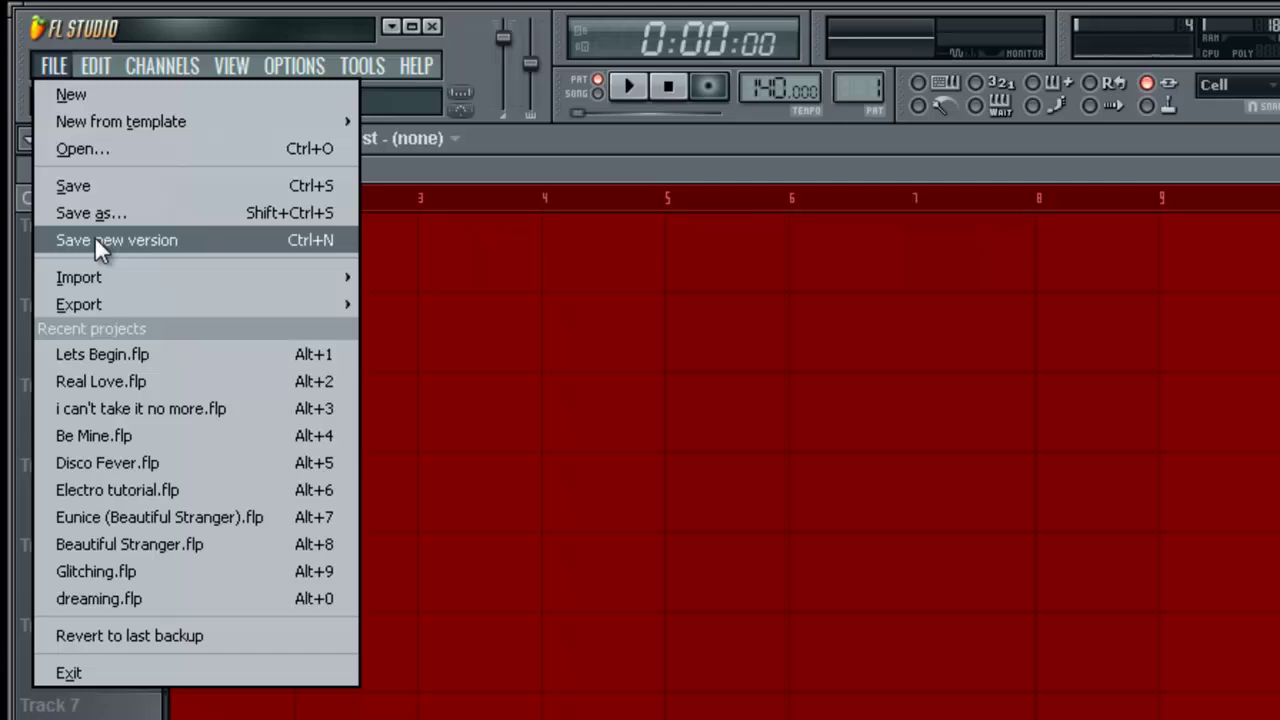
{"action": "left_click", "coordinate": [112, 211]}
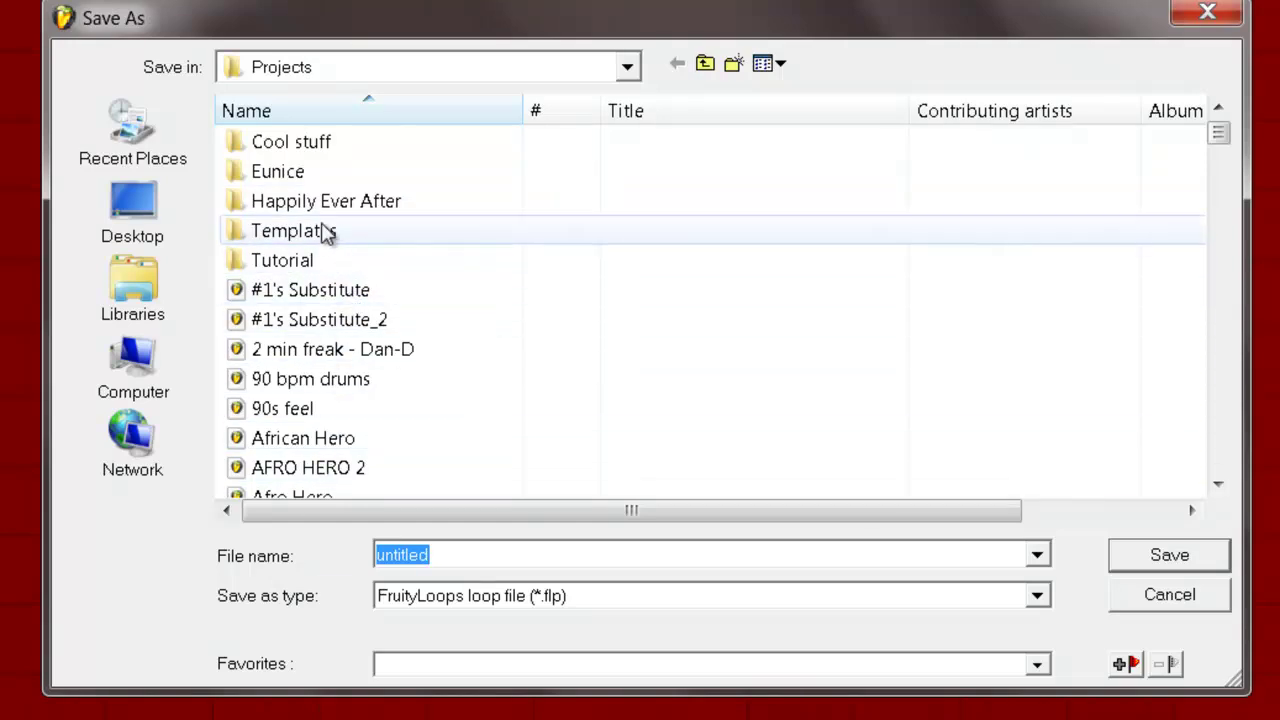
{"action": "double_click", "coordinate": [368, 233]}
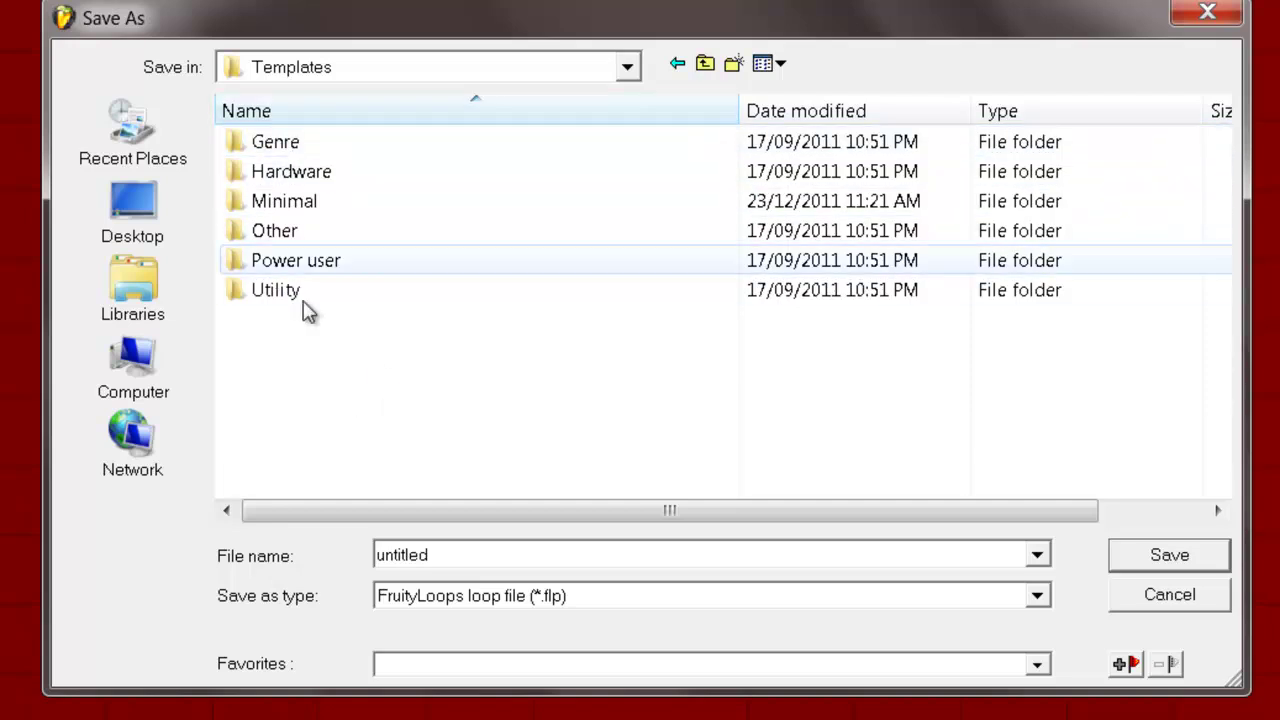
{"action": "double_click", "coordinate": [318, 204]}
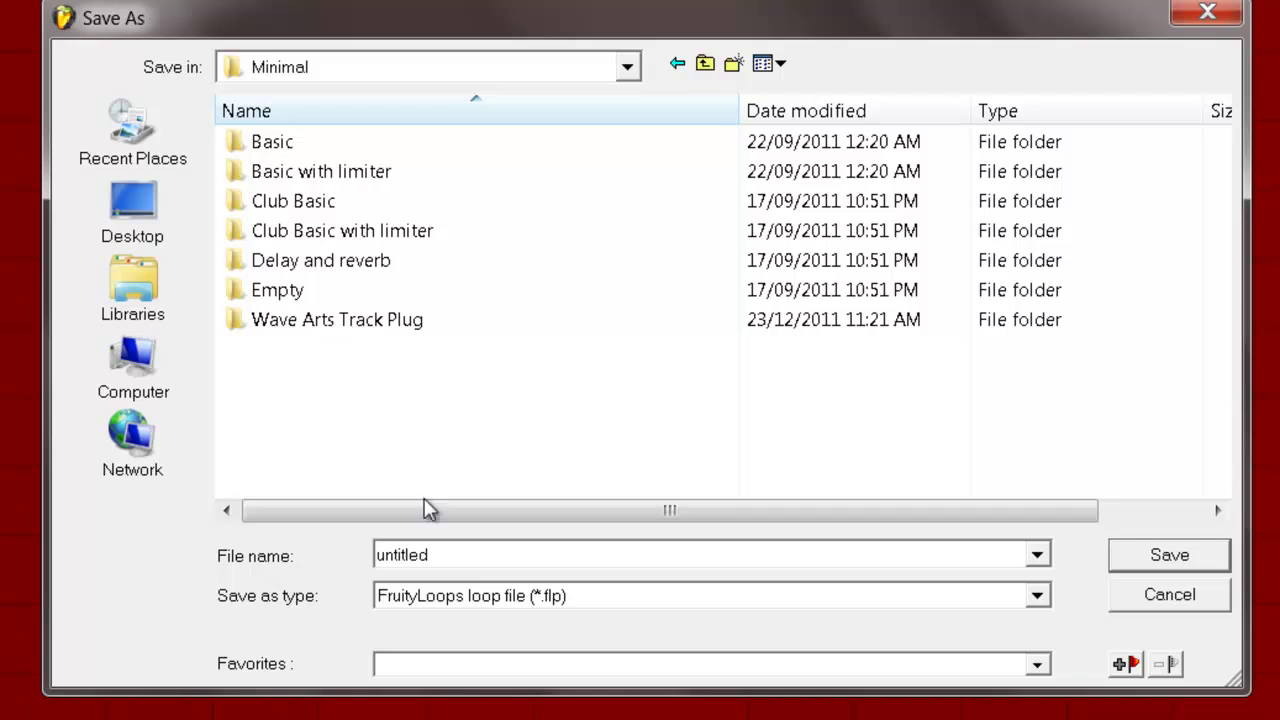
Step: Create a new folder named Custom among the Minimal templates
{"action": "left_click", "coordinate": [735, 64]}
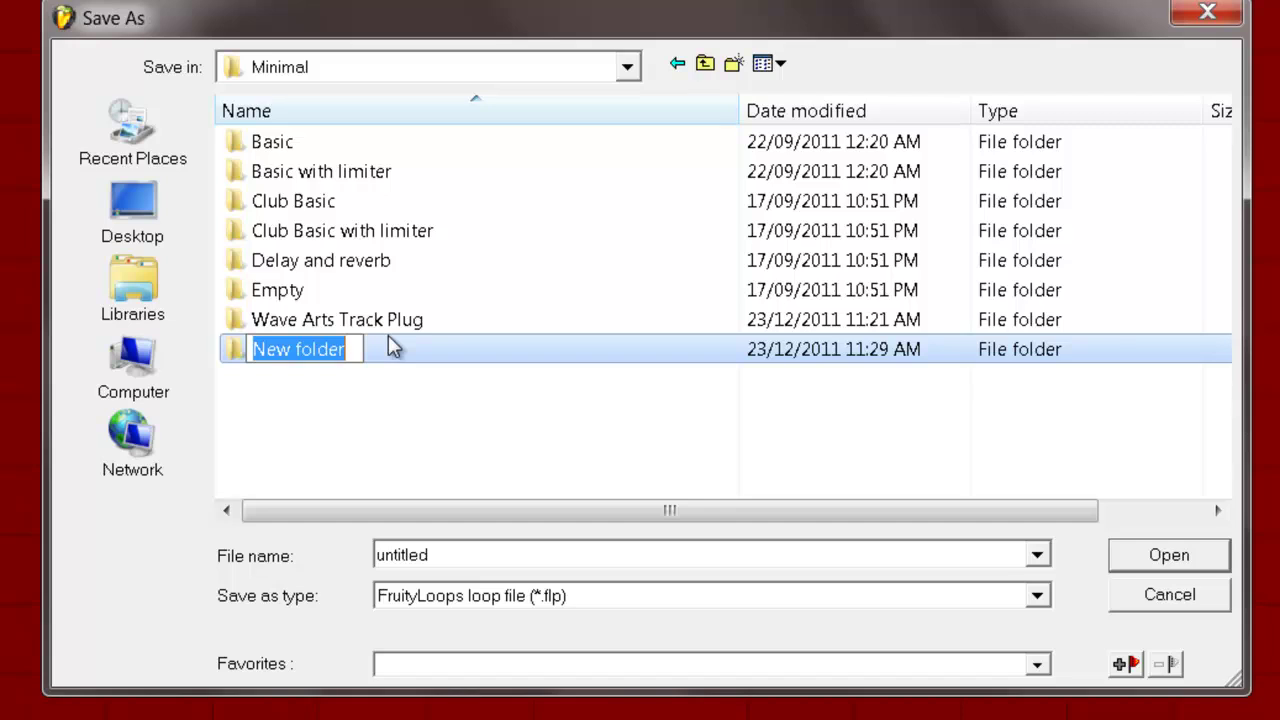
{"action": "type", "text": "CUstom"}
{"action": "key", "text": "BackSpace"}
{"action": "key", "text": "BackSpace"}
{"action": "key", "text": "BackSpace"}
{"action": "key", "text": "BackSpace"}
{"action": "type", "text": "u"}
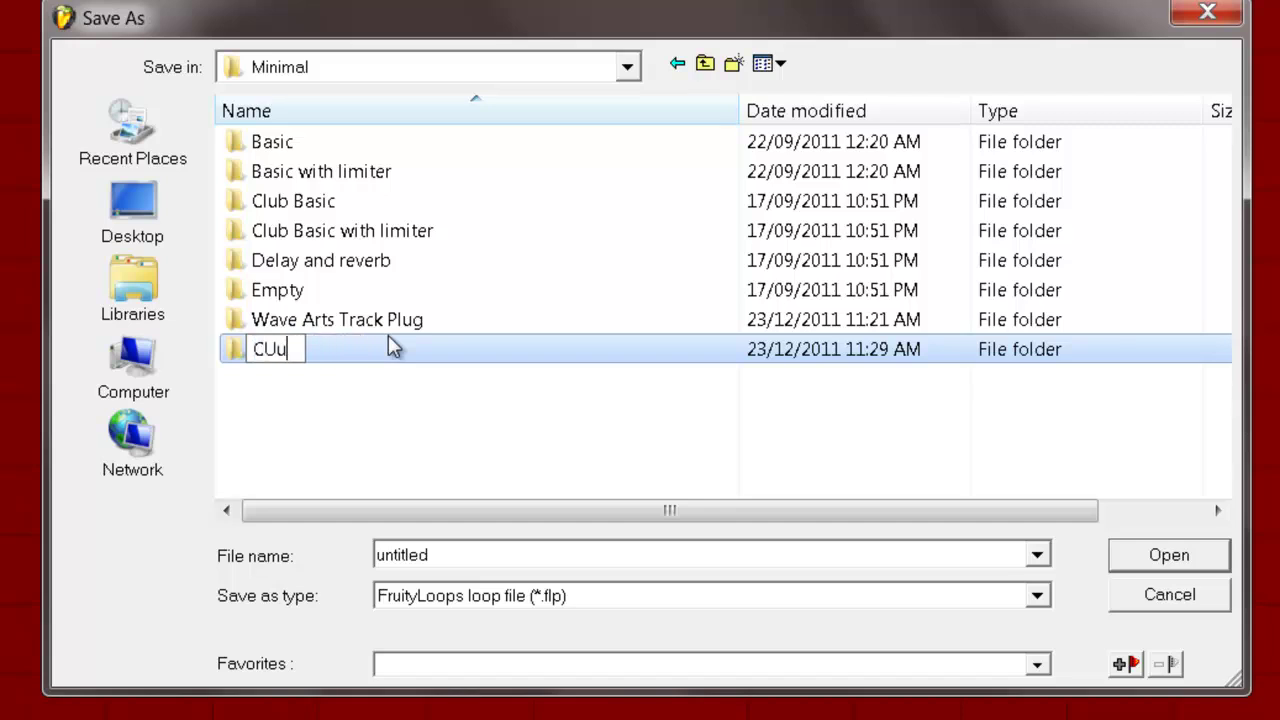
{"action": "key", "text": "BackSpace"}
{"action": "key", "text": "BackSpace"}
{"action": "type", "text": "ustom"}
{"action": "key", "text": "Return"}
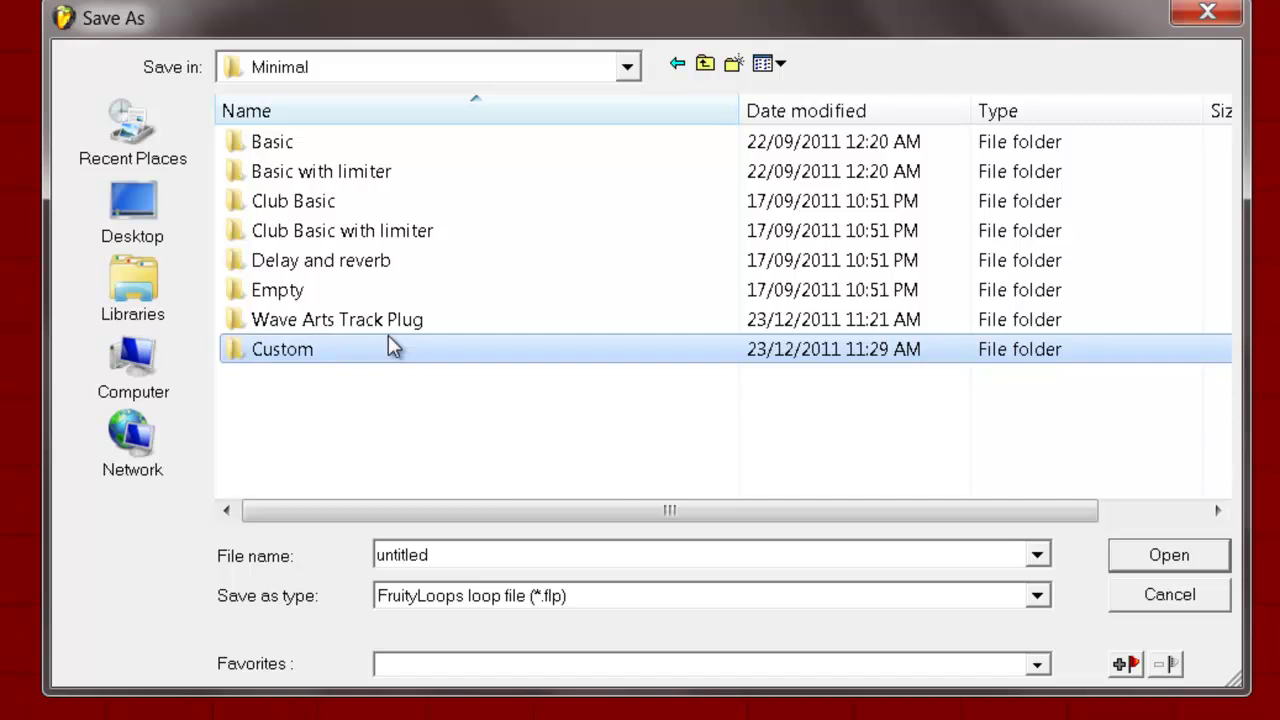
Step: Save the project as Vocals inside the Custom folder
{"action": "double_click", "coordinate": [389, 349]}
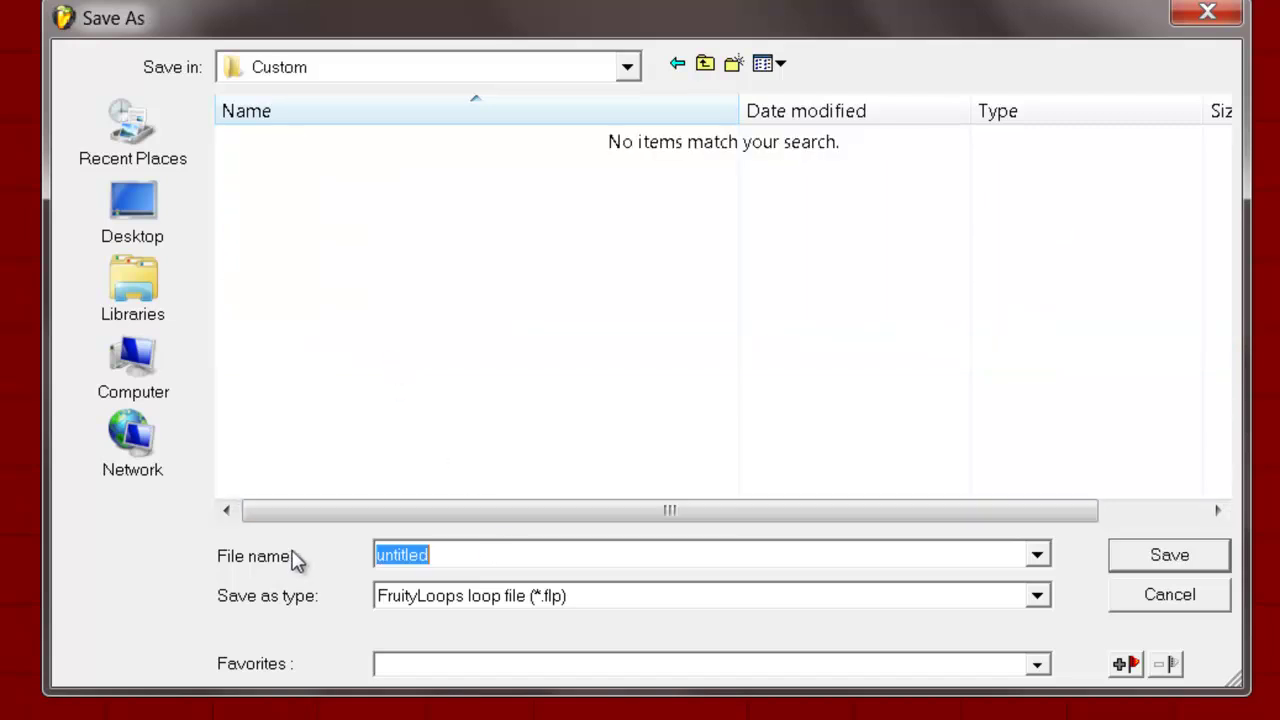
{"action": "type", "text": "Vocals"}
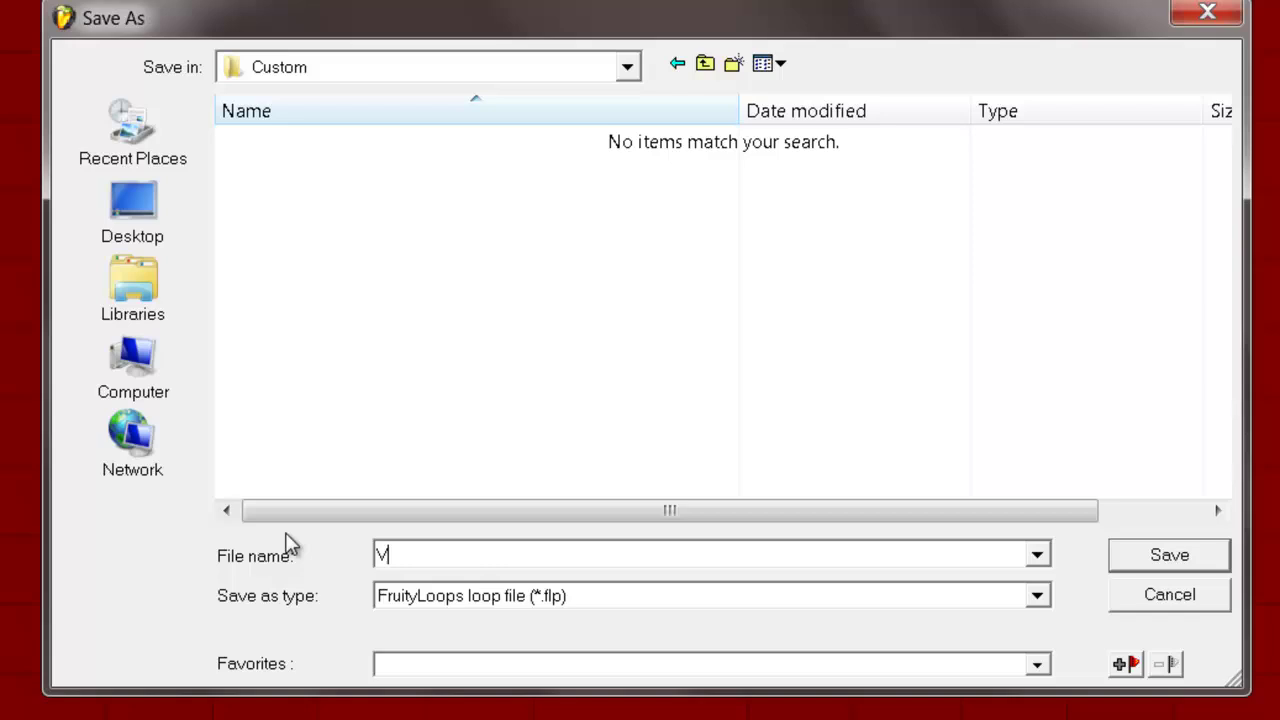
{"action": "key", "text": "Return"}
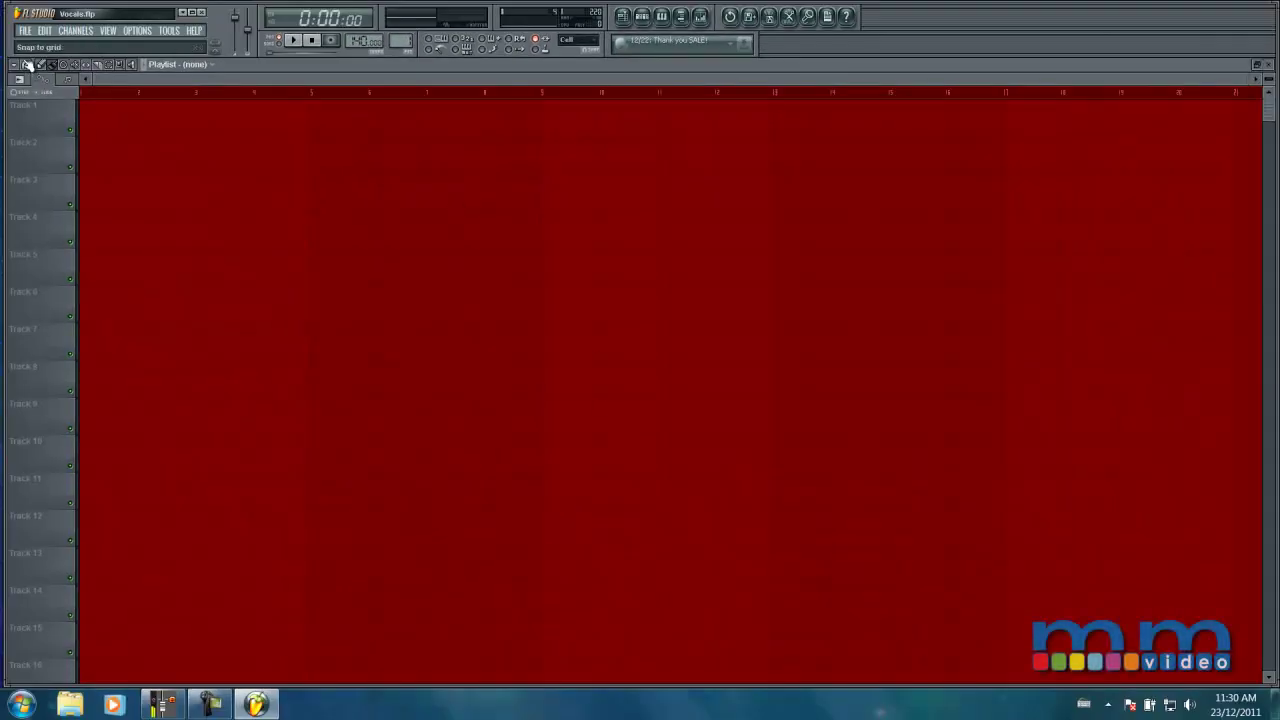
Step: Close FL Studio and relaunch FL Studio 10 from the Start menu
{"action": "left_click", "coordinate": [201, 13]}
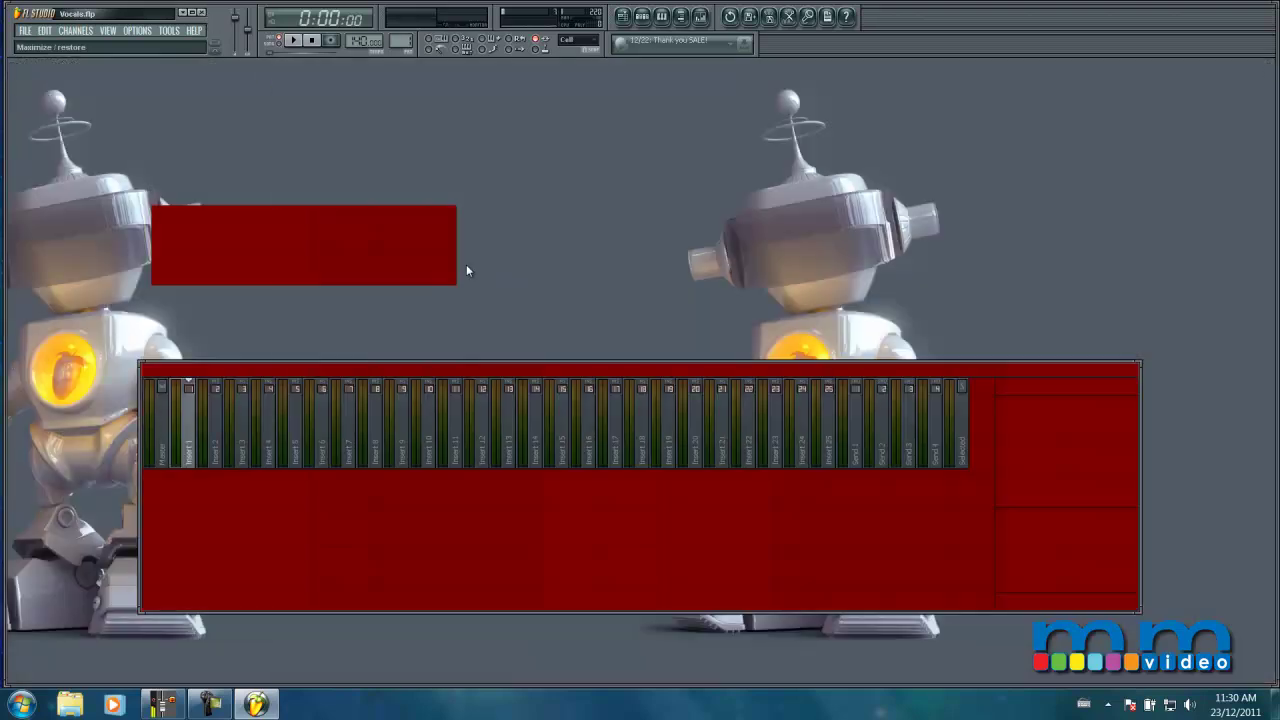
{"action": "left_click", "coordinate": [22, 704]}
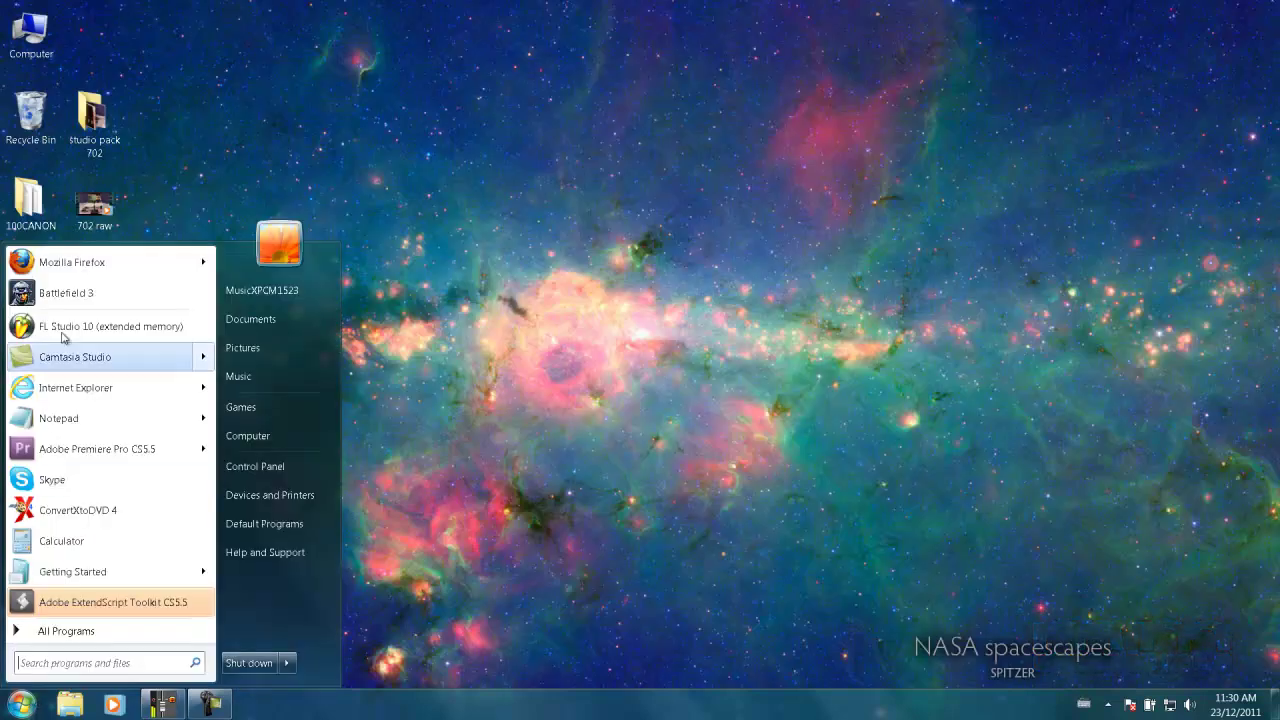
{"action": "left_click", "coordinate": [71, 329]}
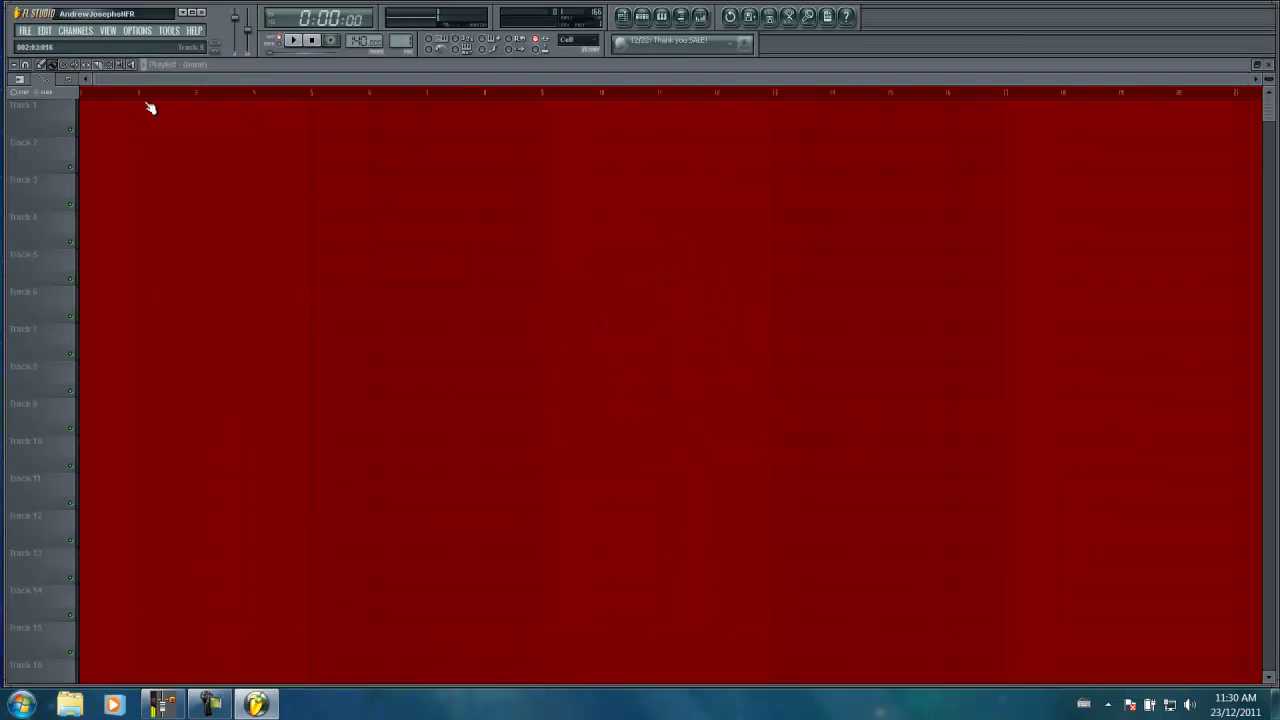
Step: Show the mixer, select Insert 1 and start a new project from the Minimal > Vocals template
{"action": "left_click", "coordinate": [700, 16]}
{"action": "left_click", "coordinate": [189, 424]}
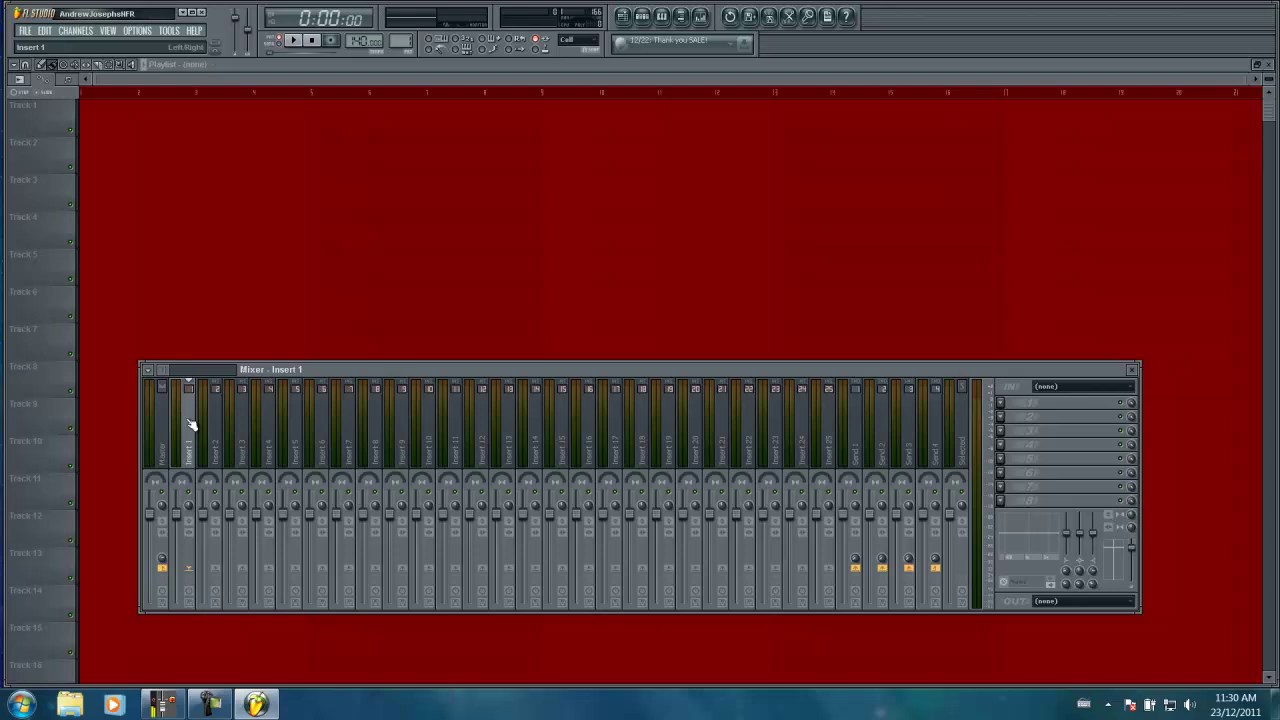
{"action": "left_click", "coordinate": [25, 30]}
{"action": "mouse_move", "coordinate": [72, 58]}
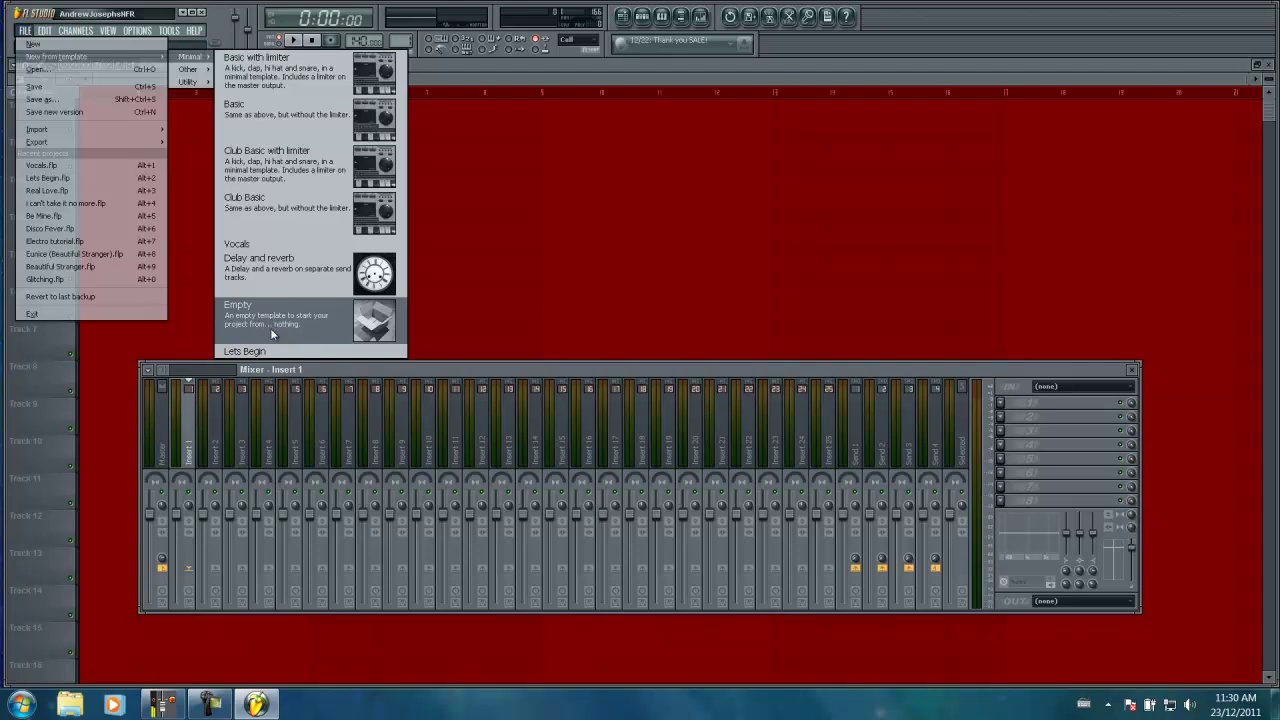
{"action": "left_click", "coordinate": [270, 245]}
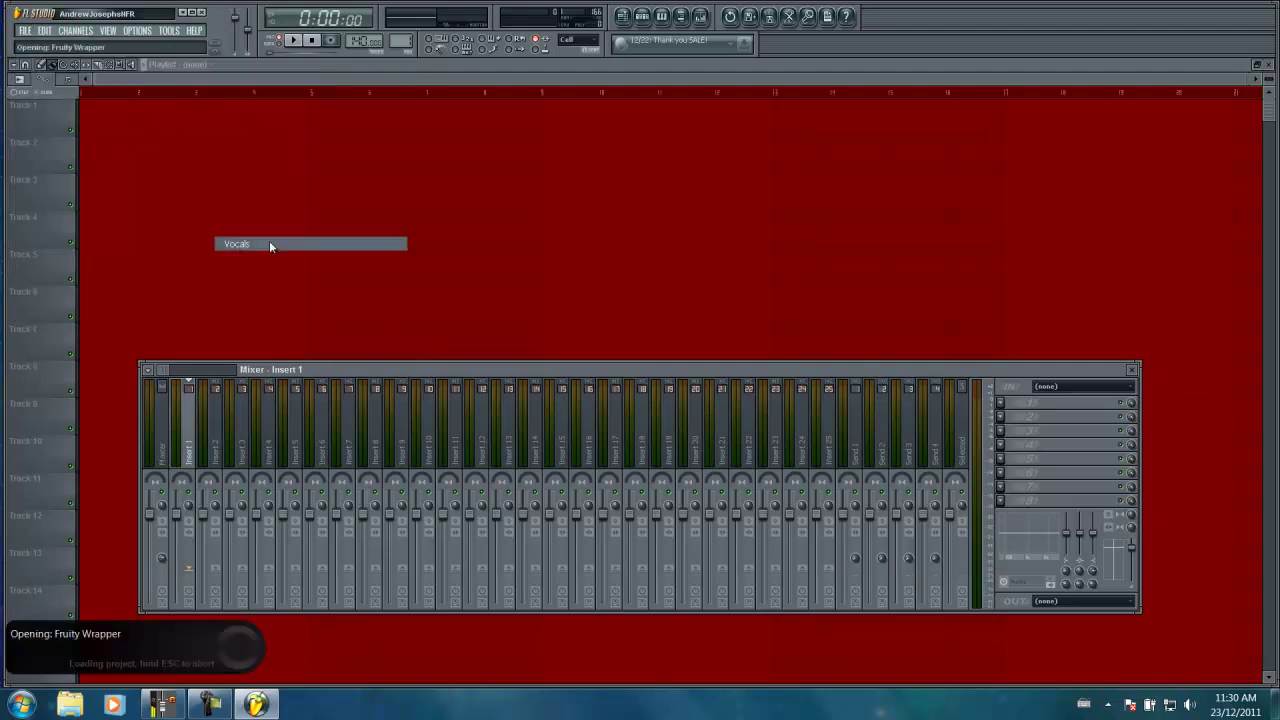
Step: Move the TrackPlug window aside and confirm Insert 1 carries TrackPlug 5 and Fruity Reeverb
{"action": "left_click", "coordinate": [240, 418]}
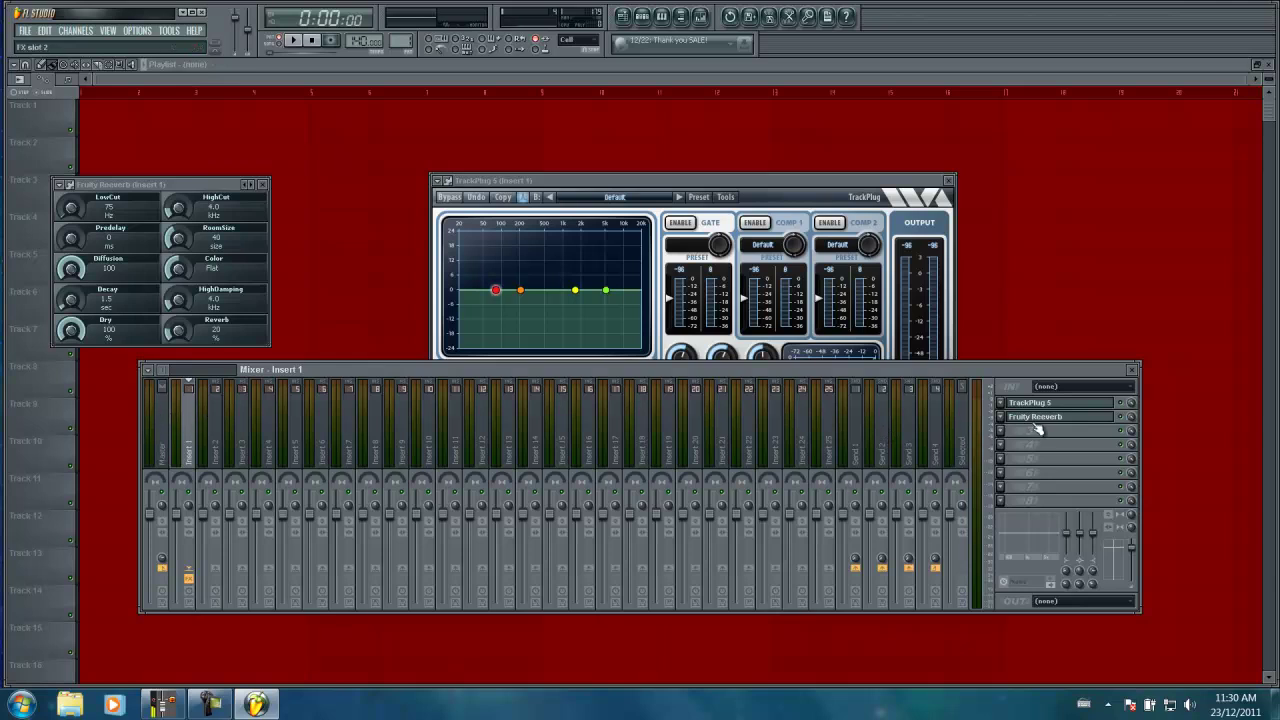
{"action": "left_click_drag", "start_coordinate": [751, 180], "coordinate": [631, 113]}
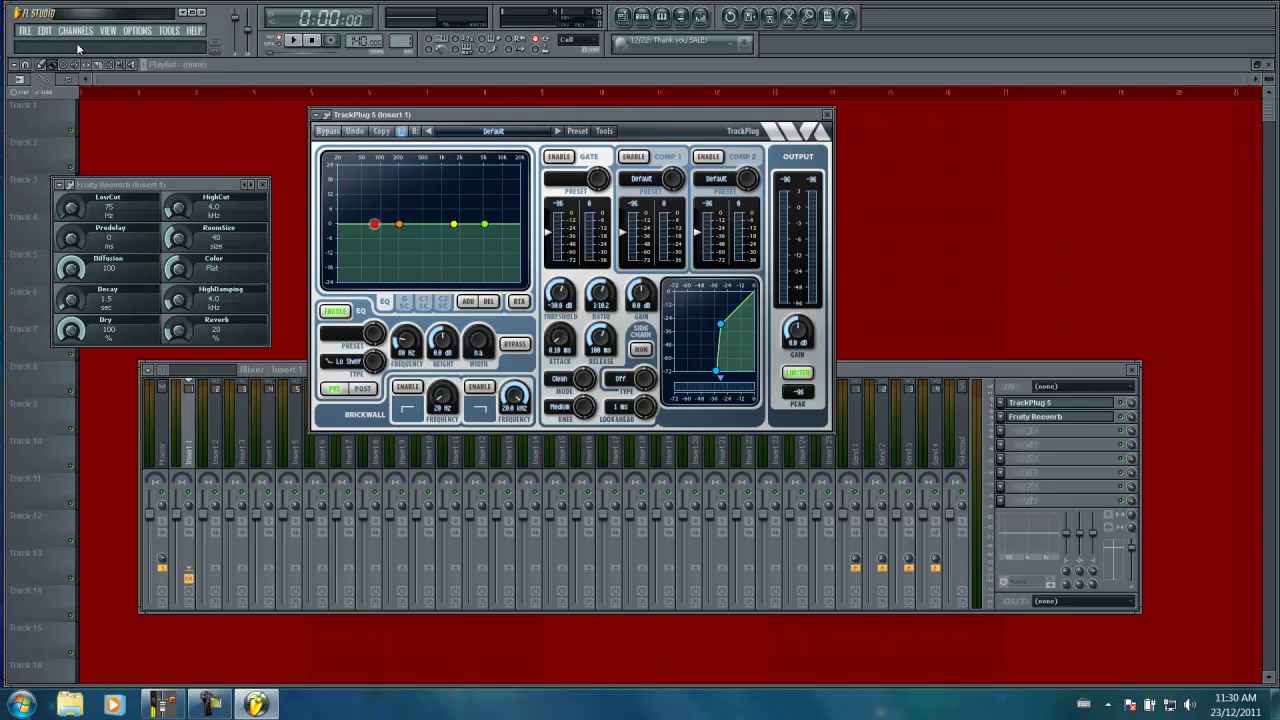
{"action": "left_click", "coordinate": [192, 450]}
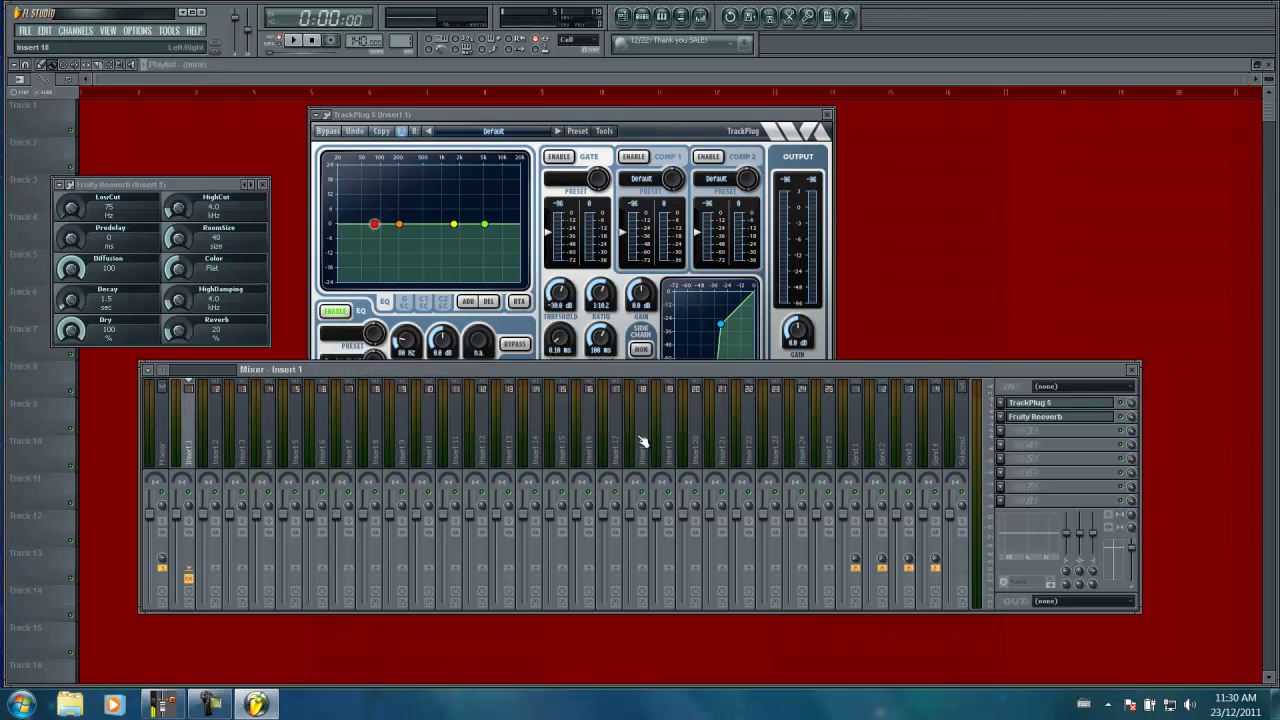
{"action": "left_click", "coordinate": [704, 433]}
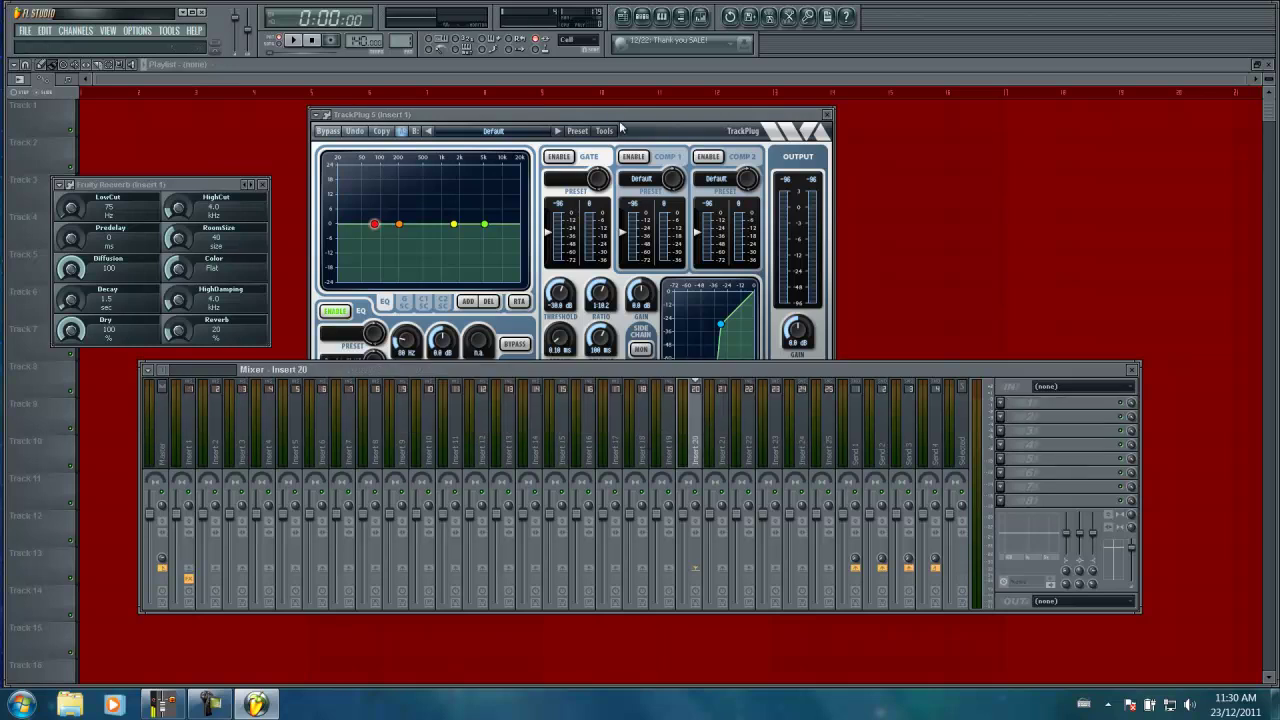
{"action": "left_click", "coordinate": [188, 445]}
Step: Start a new project from the Lets Begin template and check Inserts 4 and 5
{"action": "left_click", "coordinate": [25, 30]}
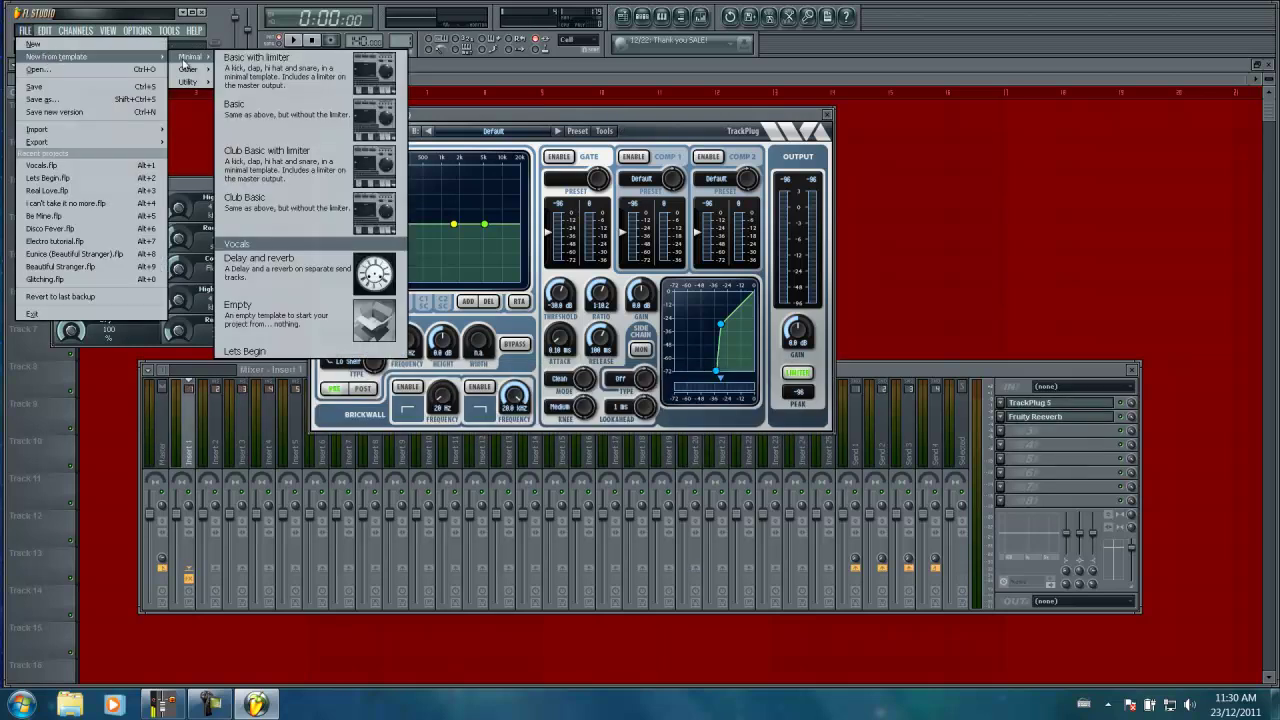
{"action": "left_click", "coordinate": [286, 354]}
{"action": "left_click", "coordinate": [257, 356]}
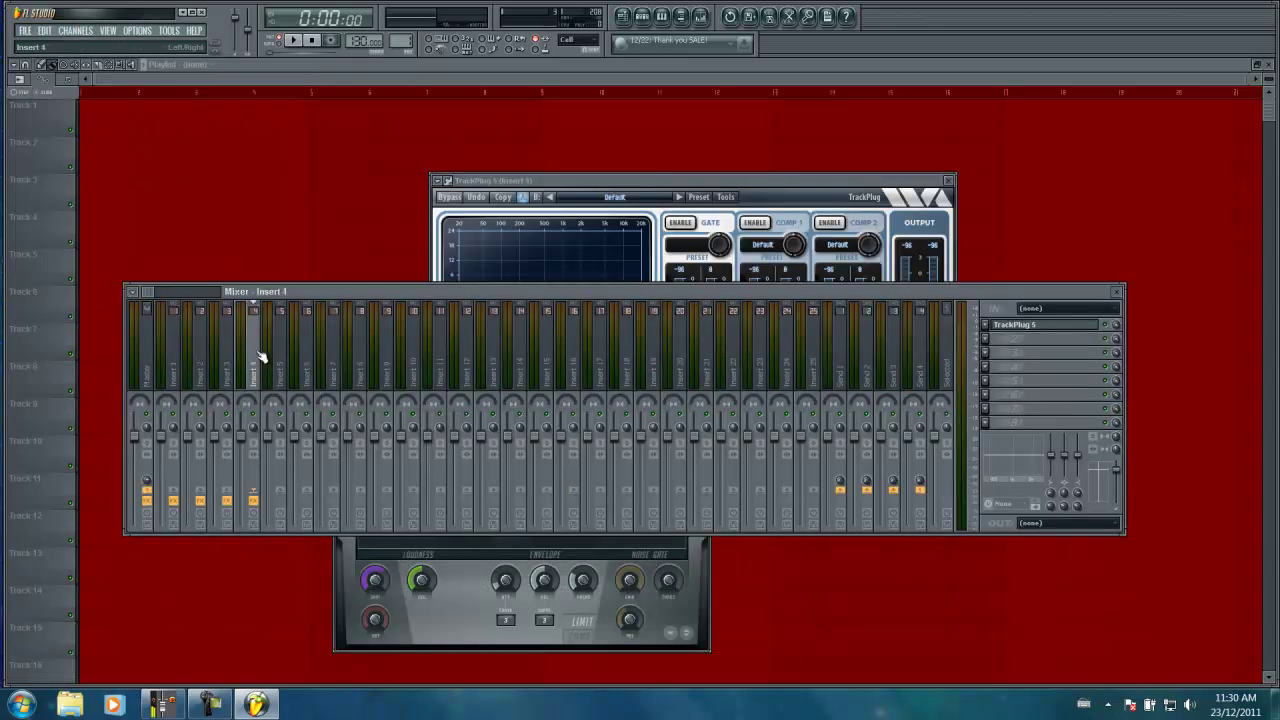
{"action": "left_click", "coordinate": [286, 350]}
{"action": "left_click", "coordinate": [305, 356]}
{"action": "left_click", "coordinate": [282, 363]}
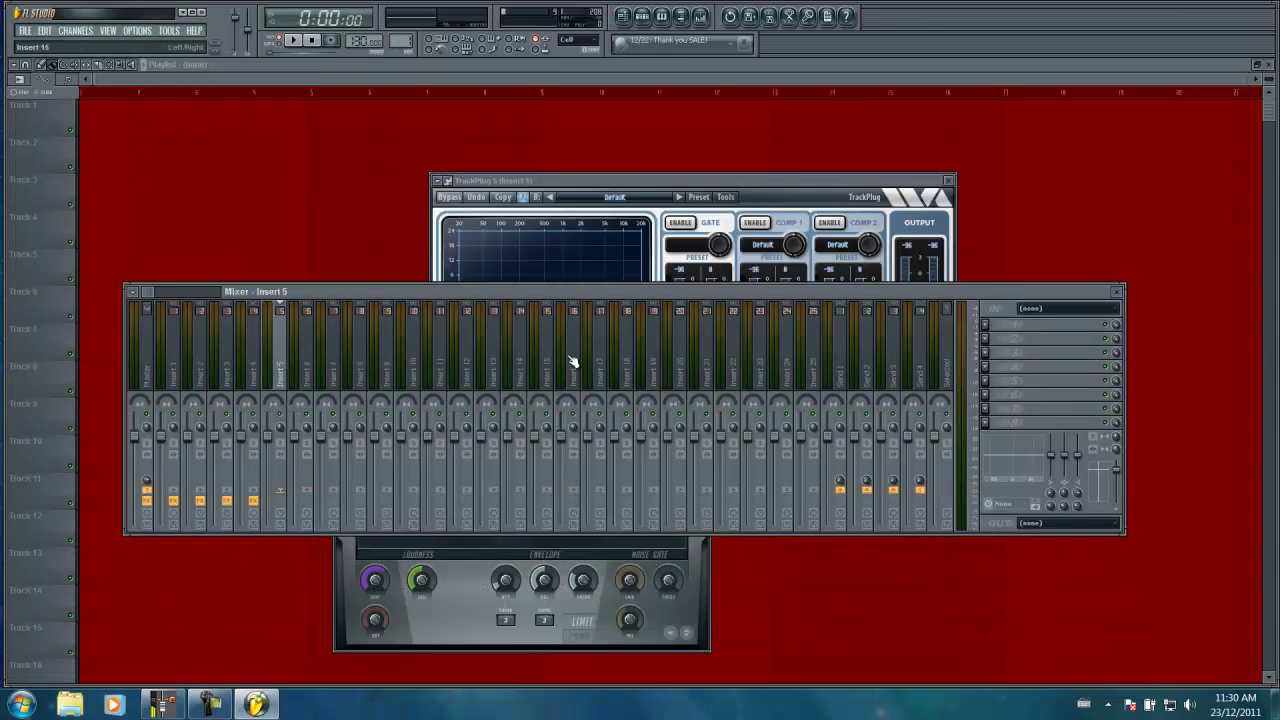
Step: Inspect Insert 20, Insert 3, Send 1 and Send 2, then shift the mixer slightly left
{"action": "left_click", "coordinate": [669, 357]}
{"action": "left_click", "coordinate": [228, 356]}
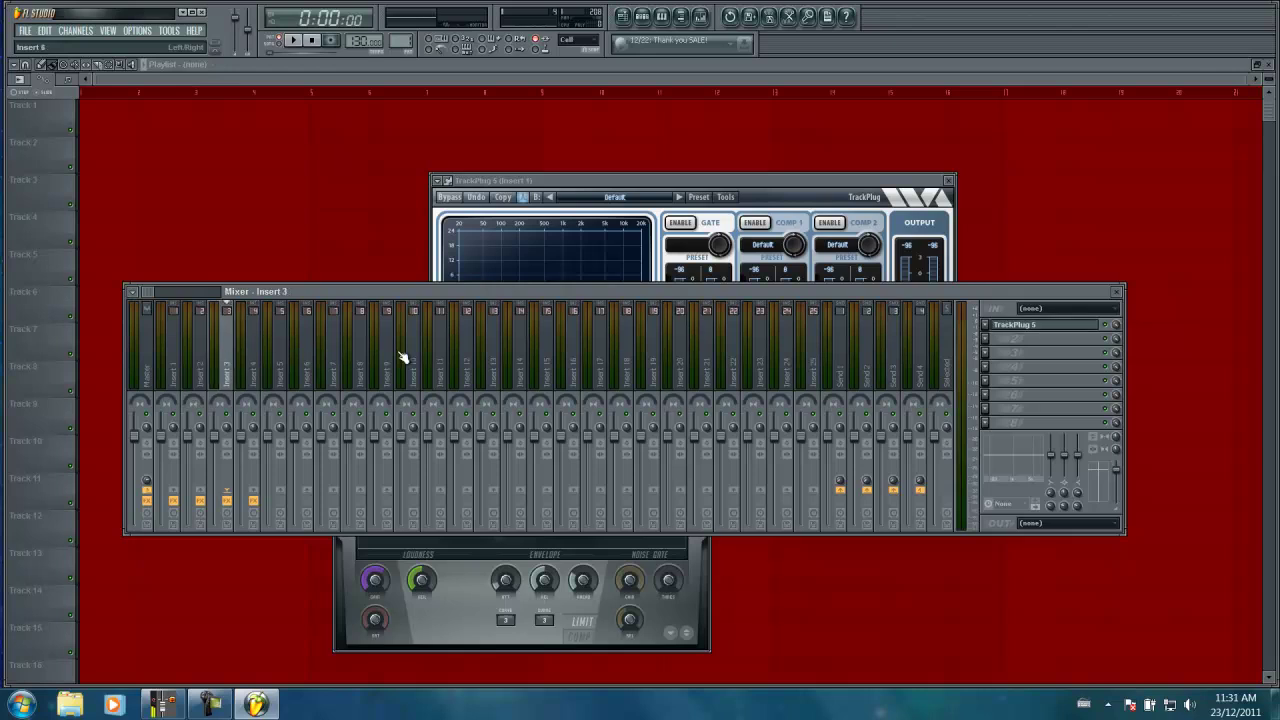
{"action": "left_click", "coordinate": [842, 349]}
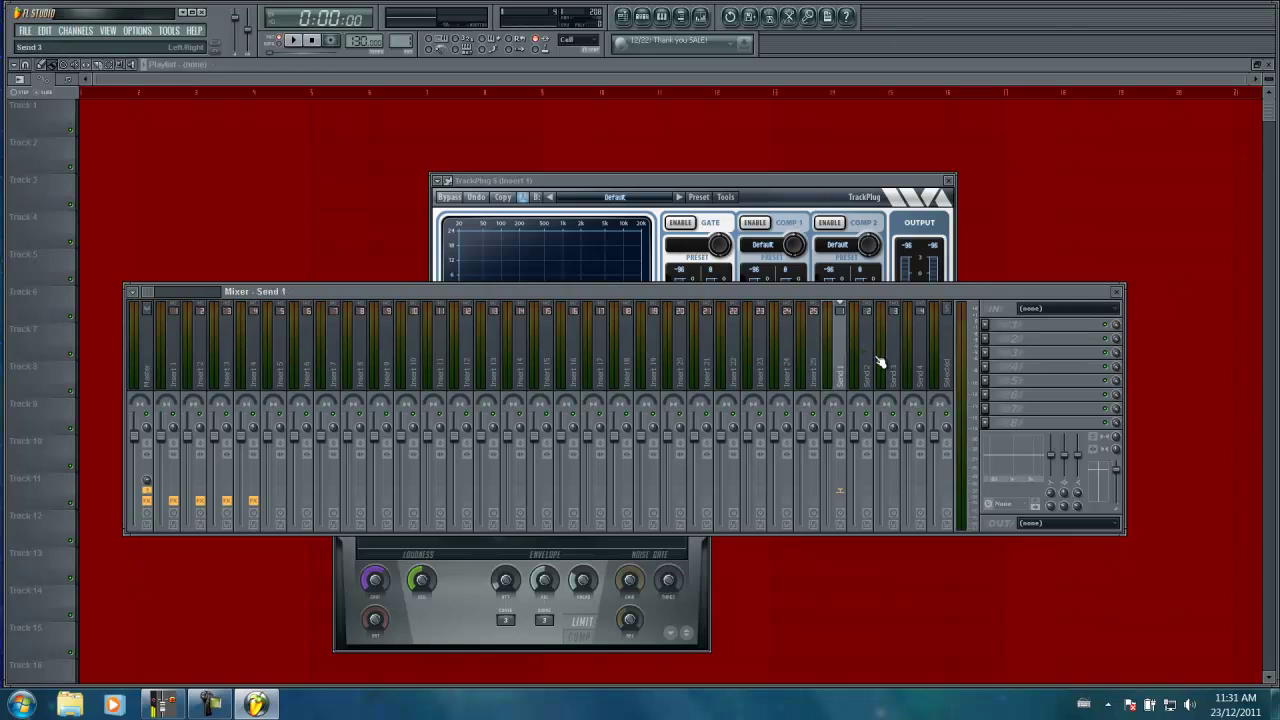
{"action": "left_click", "coordinate": [868, 348]}
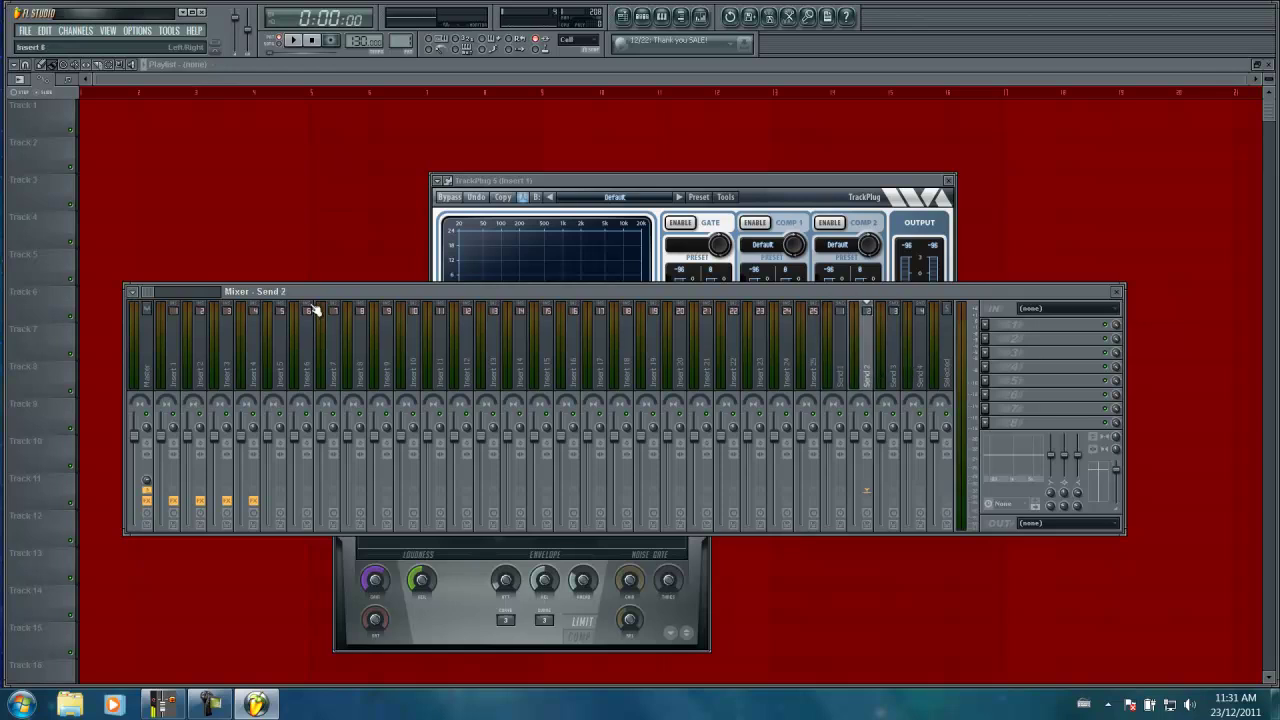
{"action": "left_click_drag", "start_coordinate": [373, 254], "coordinate": [329, 251]}
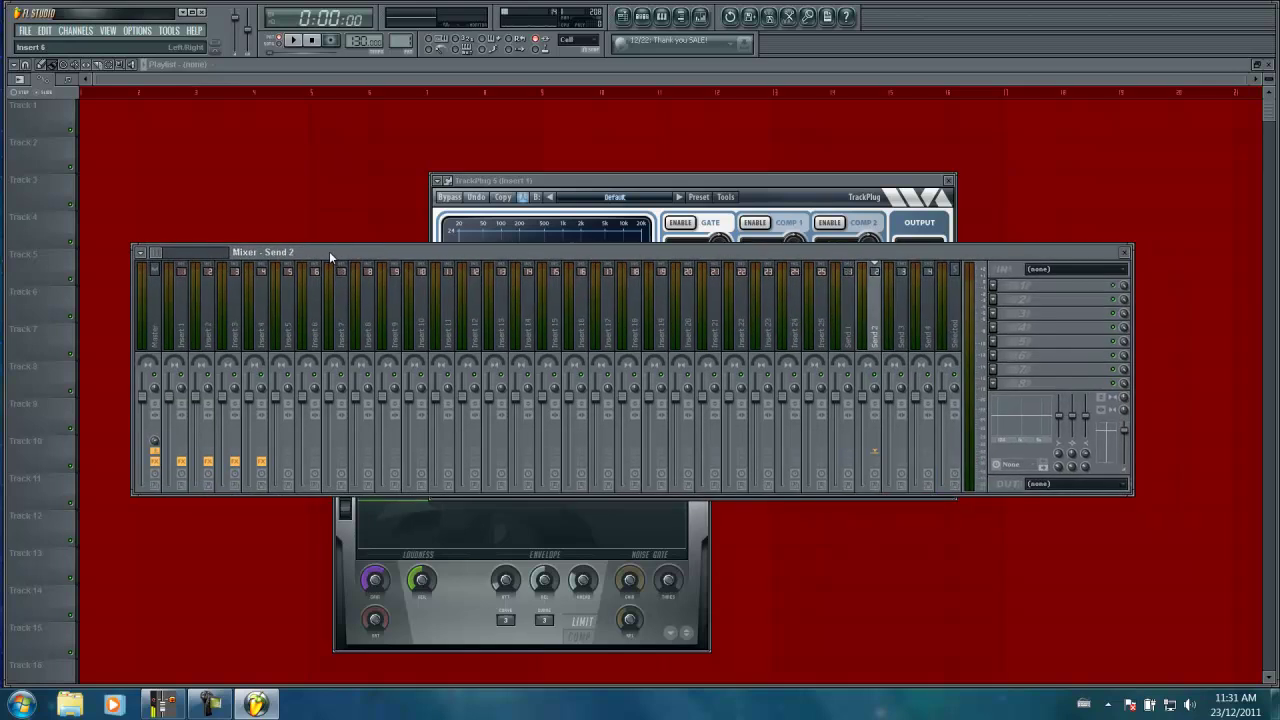